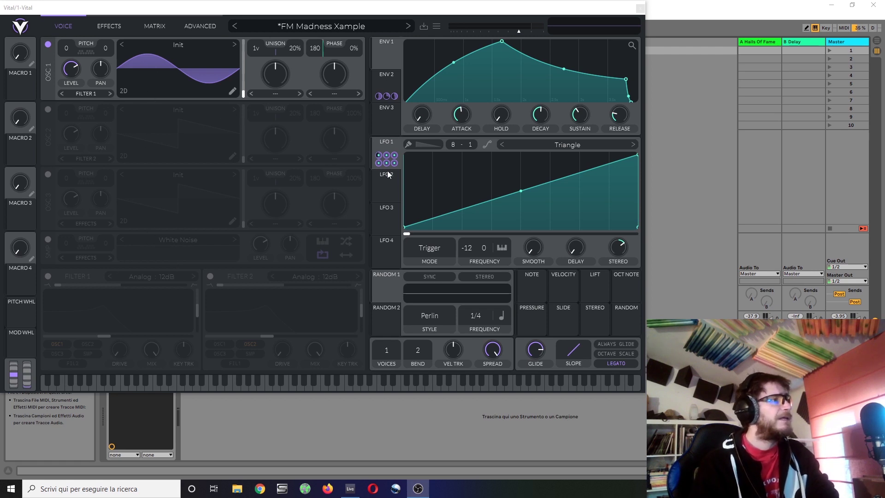
Step: Initialize the preset to start from a blank patch
click(306, 27)
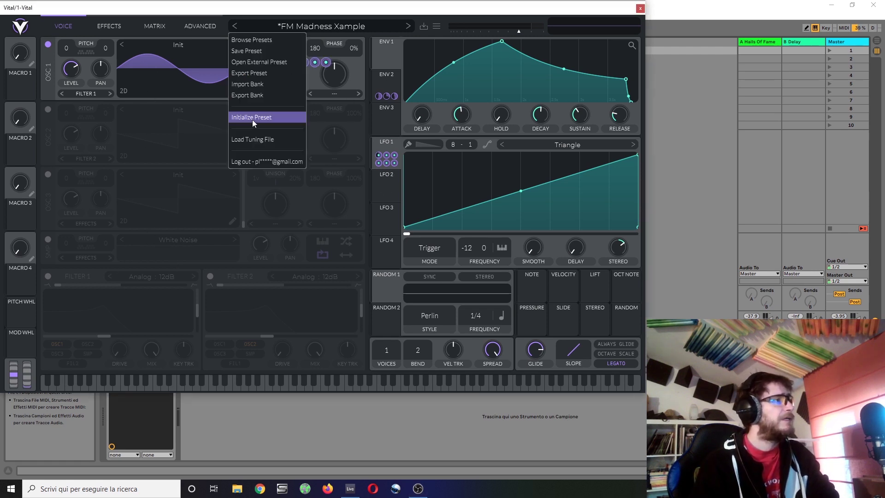
click(252, 118)
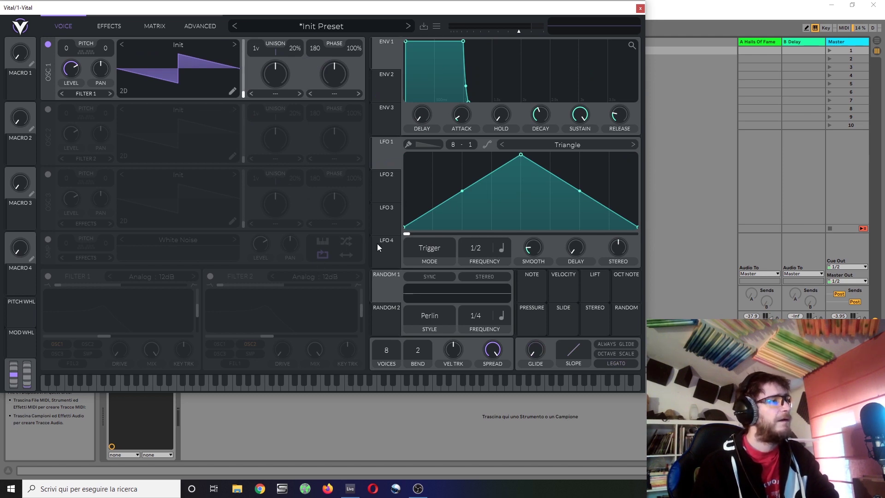
Step: Reshape LFO 1 into a single rising ramp with keytracked frequency at -12 and no smoothing
drag(517, 158, 674, 121)
click(503, 252)
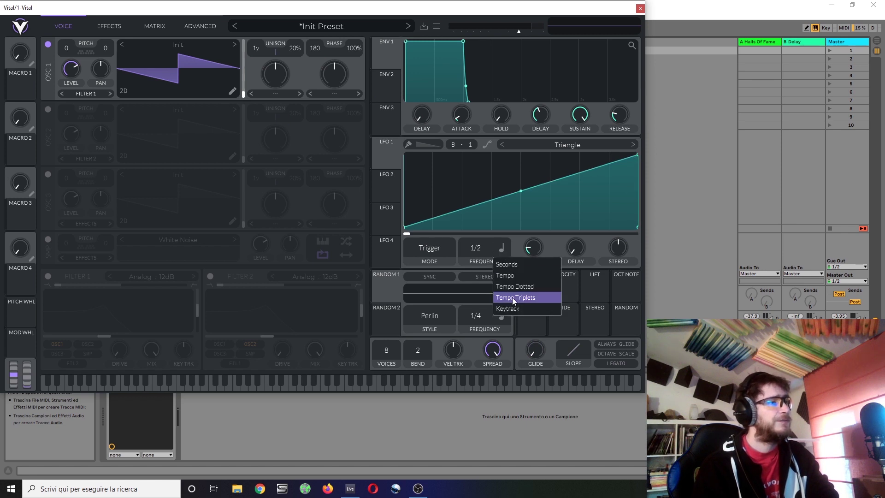
click(534, 312)
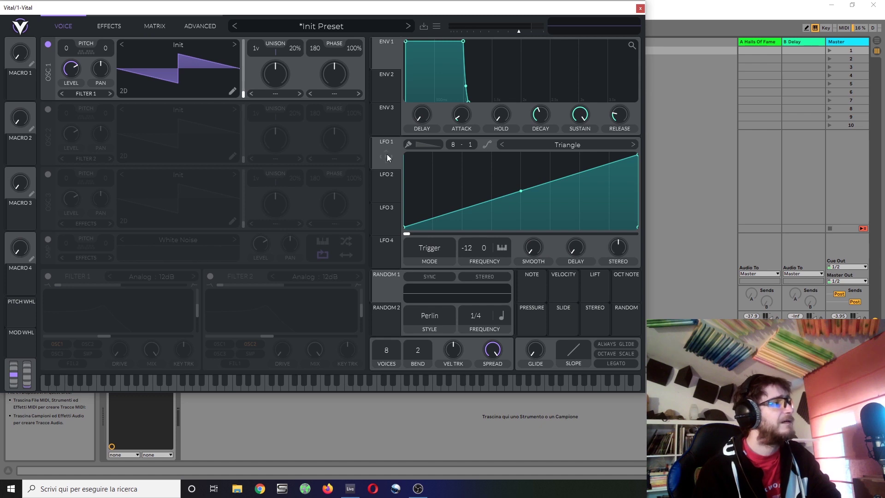
Step: Turn oscillator 1's waveform into a pure sine by clearing all harmonics and raising only the fundamental
click(232, 91)
drag(173, 104, 638, 102)
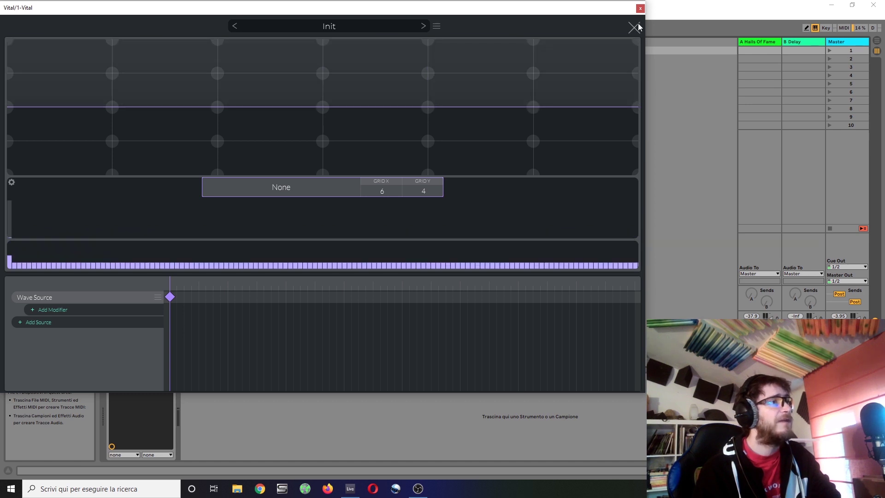
click(637, 27)
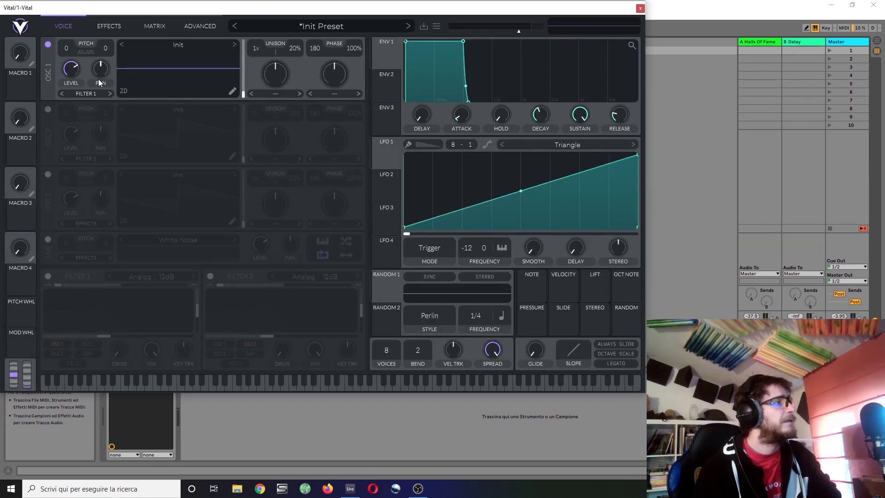
click(232, 91)
mouse_move(13, 218)
mouse_down()
mouse_move(25, 245)
mouse_move(16, 205)
mouse_up()
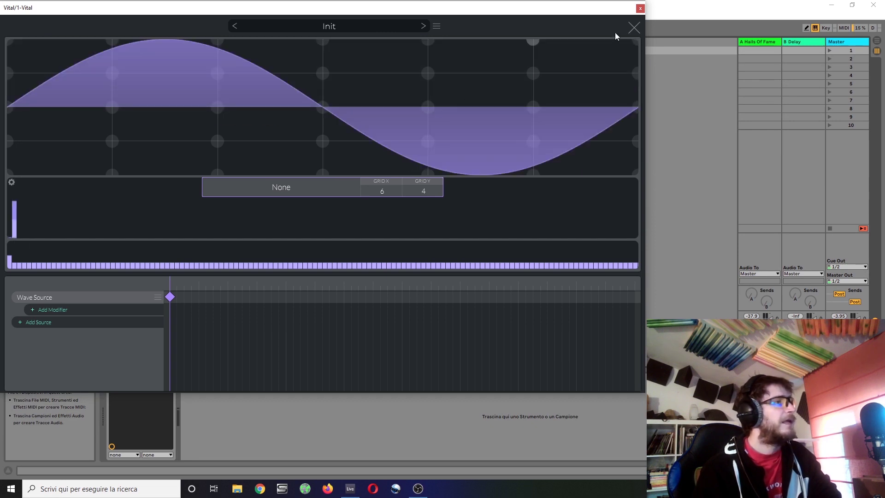
click(634, 28)
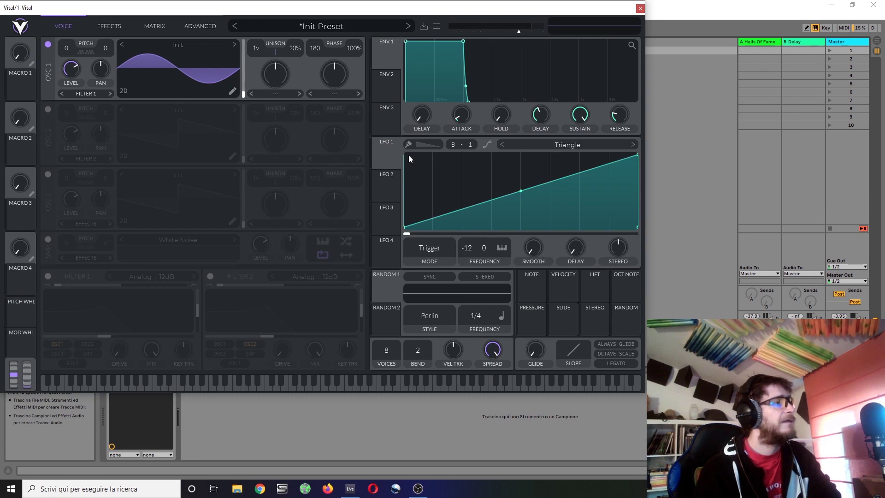
Step: Modulate oscillator 1's phase with LFO 1 and remap that modulation with the user shape 3sines
drag(386, 159, 315, 56)
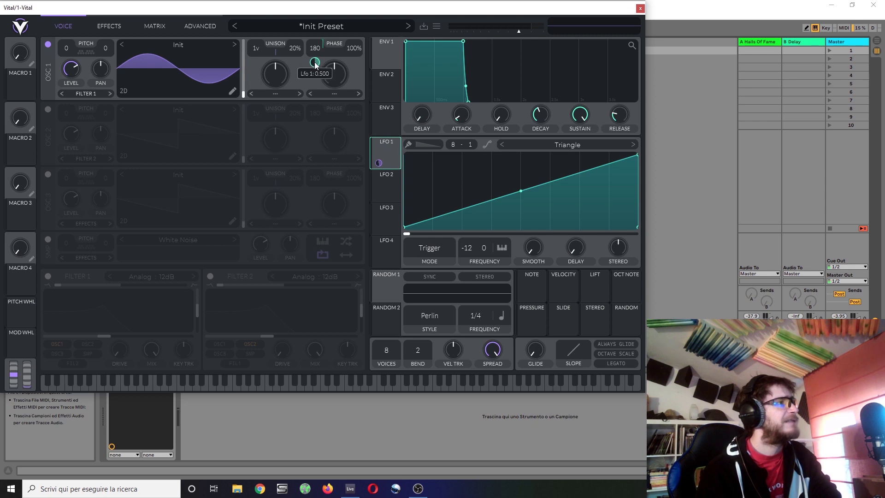
drag(315, 62, 315, 62)
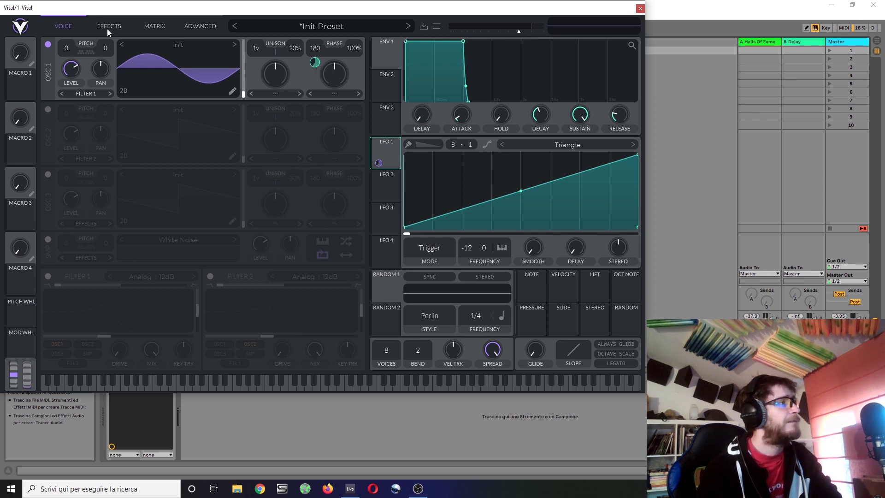
click(154, 29)
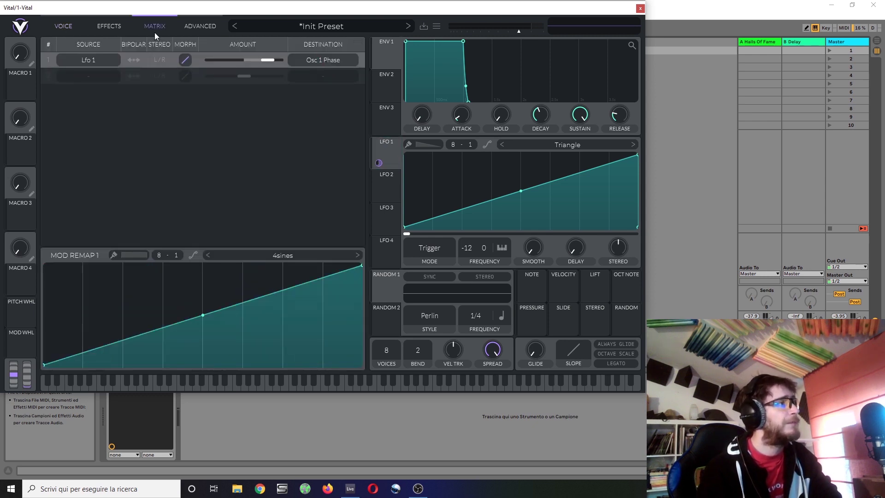
click(275, 255)
click(525, 298)
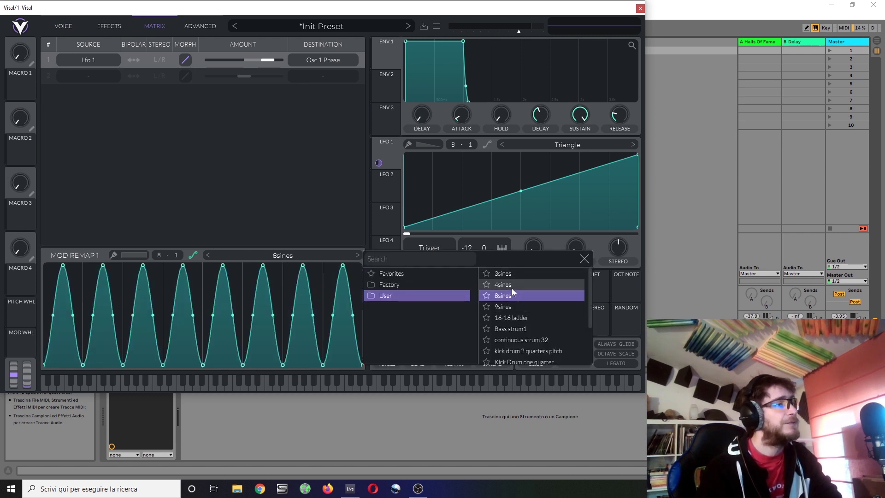
click(512, 288)
click(515, 277)
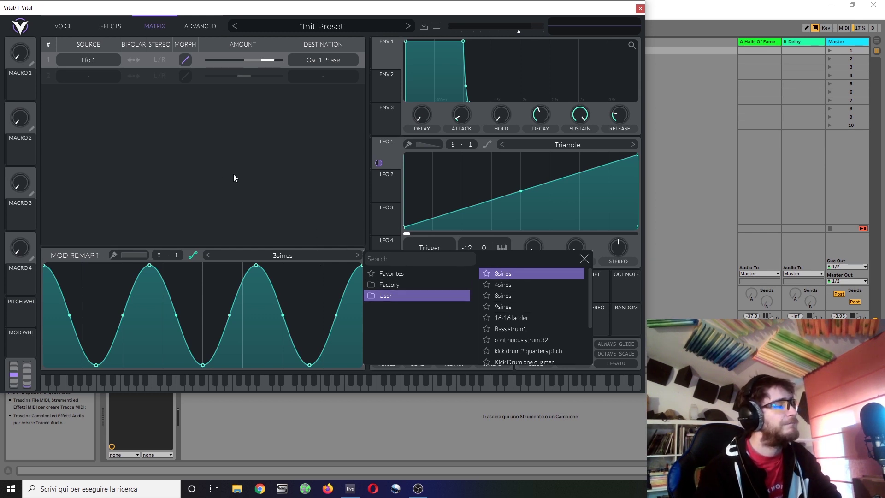
click(267, 212)
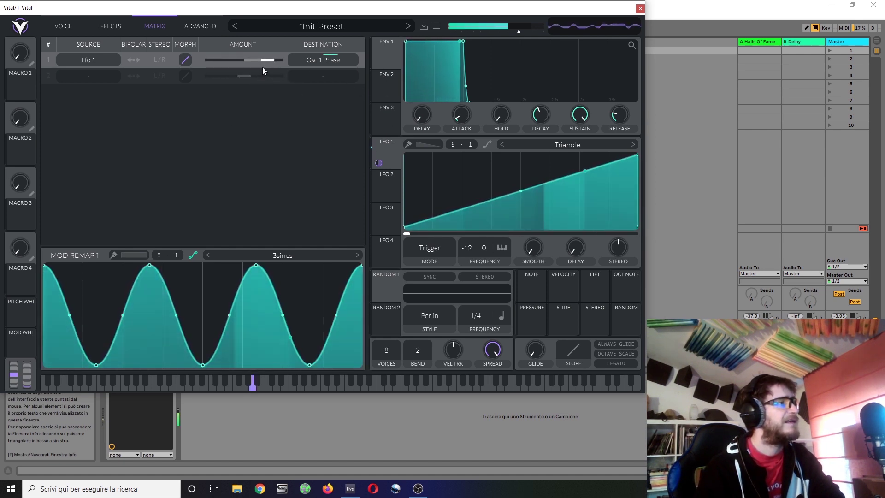
Step: Reset the amount of the LFO 1 to oscillator 1 phase modulation to zero
mouse_move(268, 61)
mouse_move(261, 59)
mouse_down()
mouse_move(283, 55)
mouse_move(272, 60)
mouse_up()
double_click(272, 59)
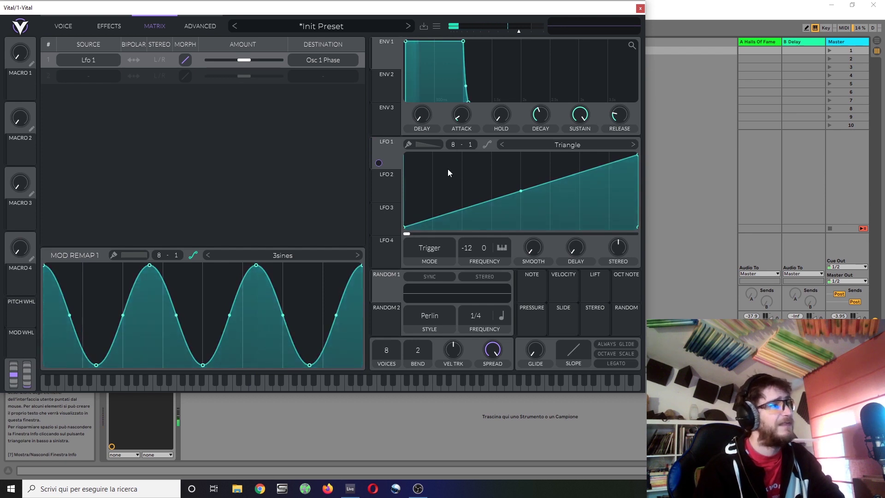
Step: Shape Env 2 as a decay to zero sustain, assign it to modulation 1's amount and audition a note
click(388, 91)
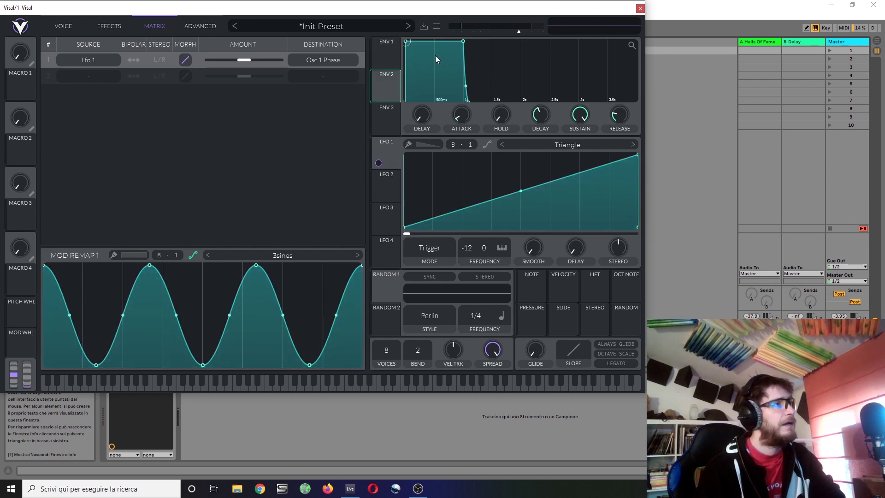
drag(466, 49, 453, 127)
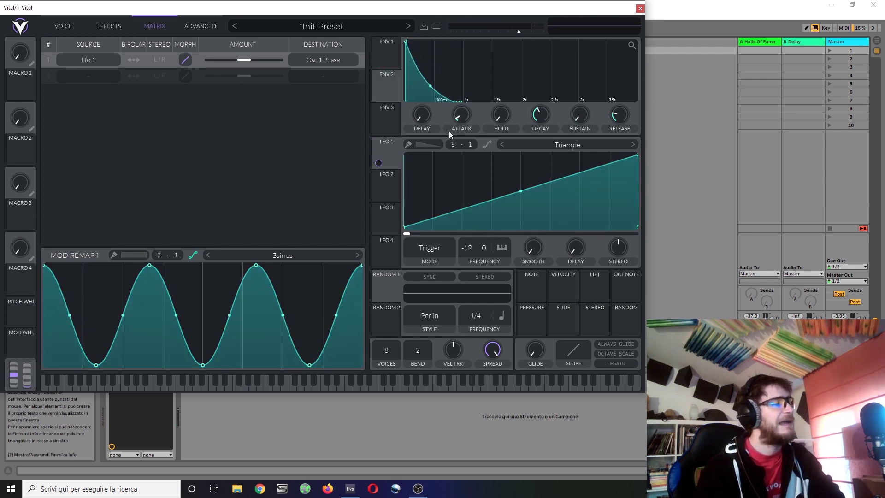
drag(388, 90, 244, 60)
key(a)
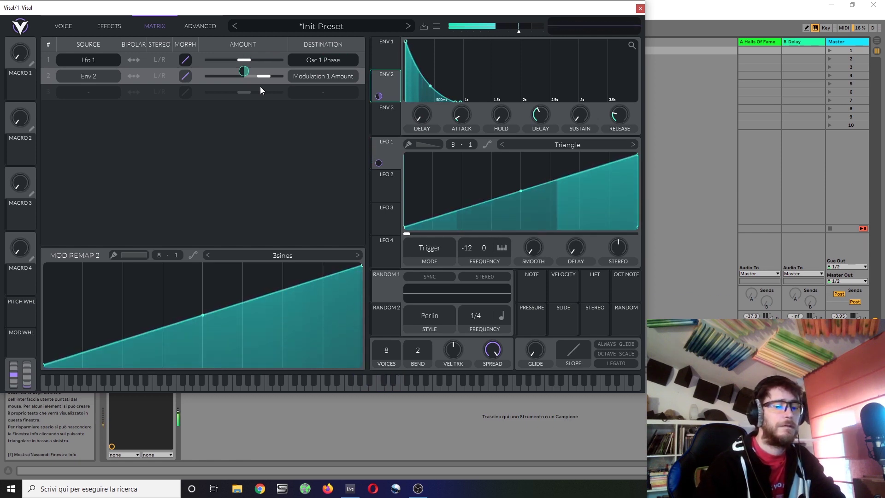
key(a)
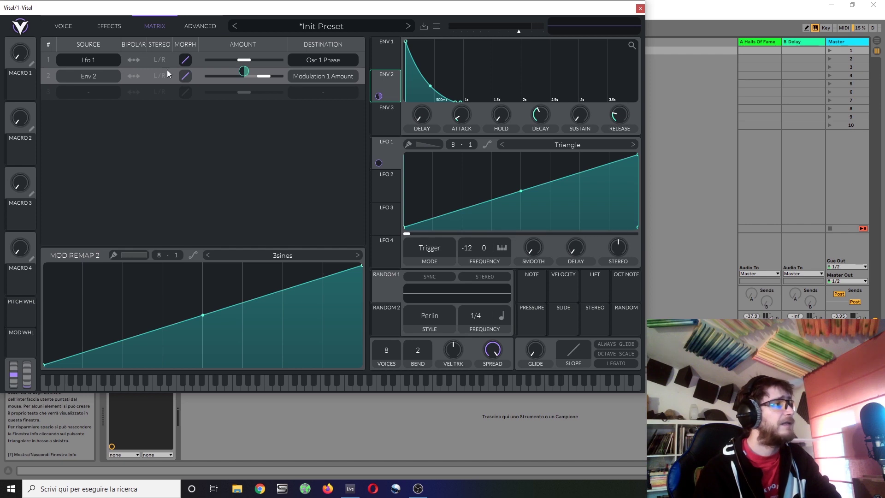
Step: Add a third modulation in the matrix routing Lfo 1 to oscillator 1's phase
click(84, 94)
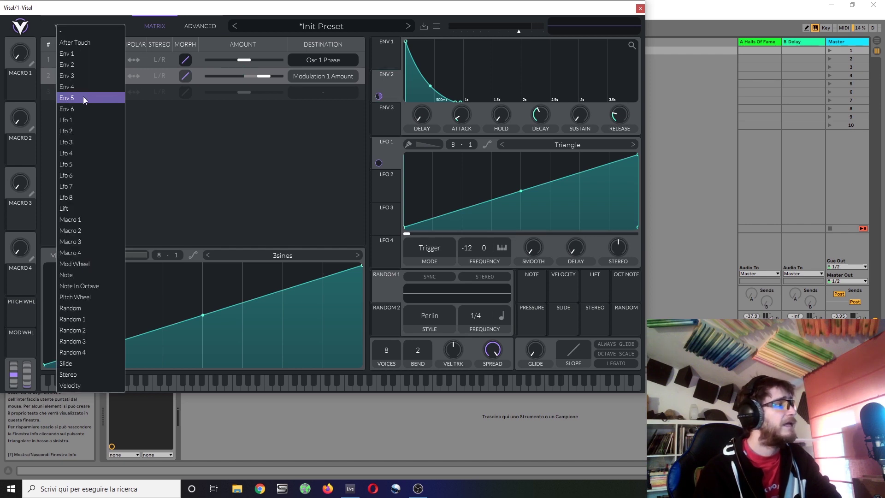
click(76, 120)
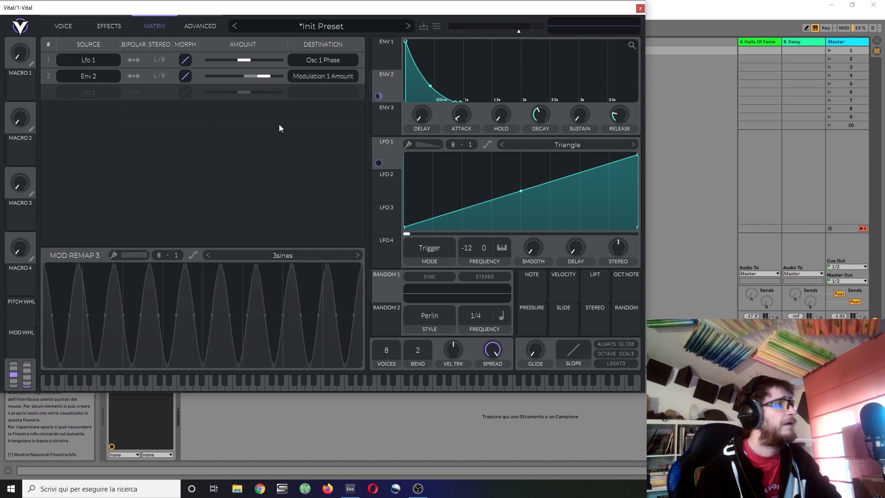
click(311, 91)
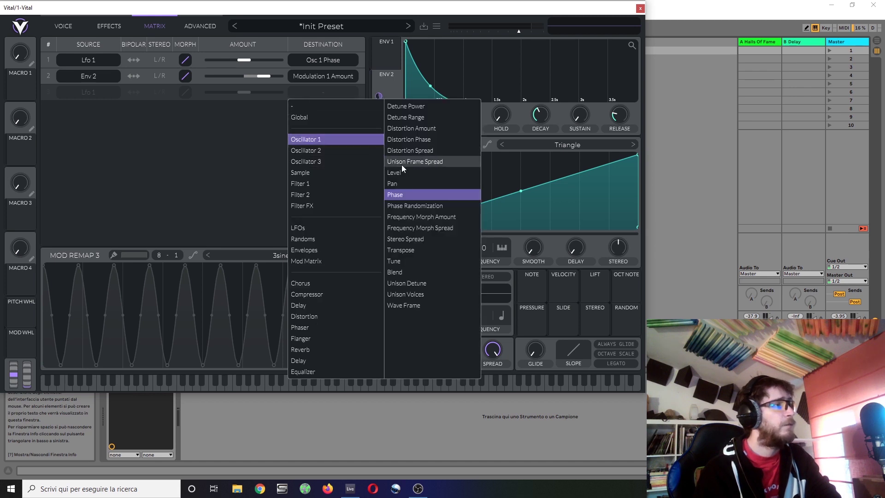
click(414, 193)
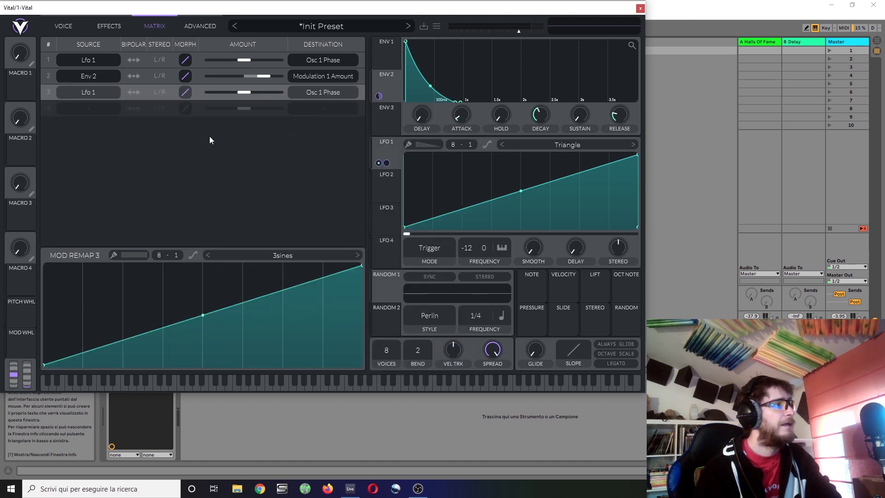
Step: Remap the third modulation with the user shape 8sines
click(305, 254)
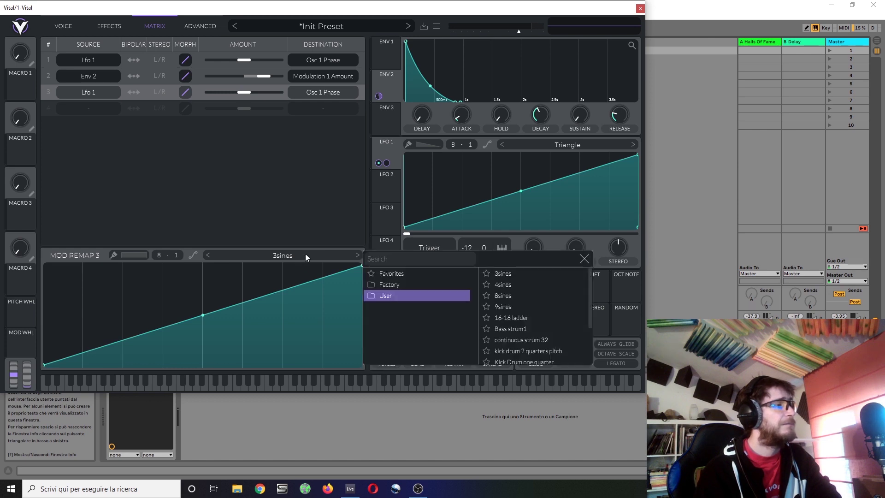
click(513, 299)
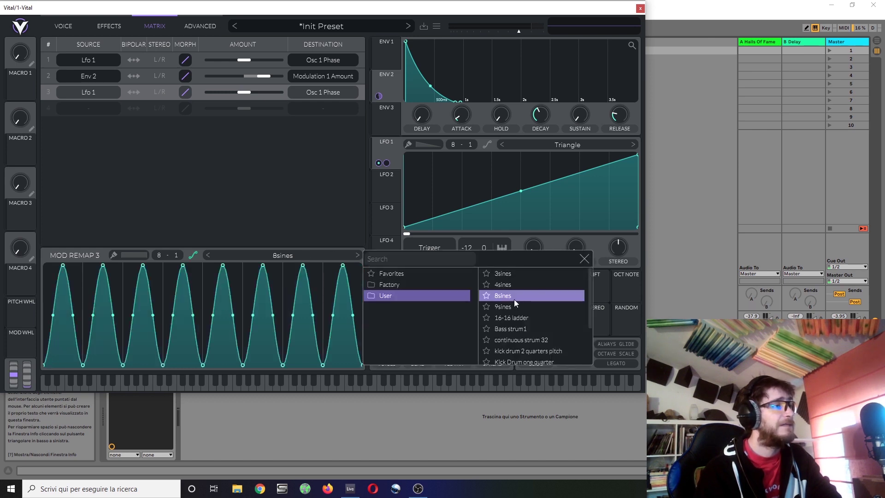
click(294, 178)
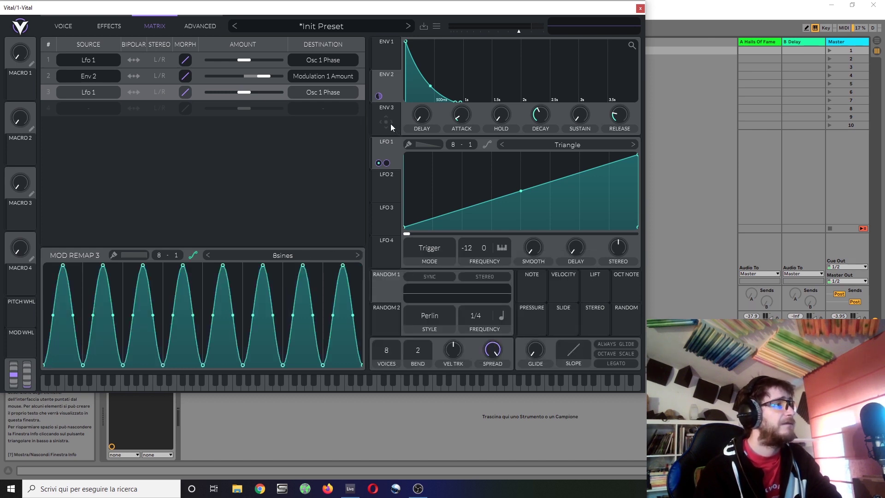
Step: Assign Env 3 to modulation 3's amount and shape it as a very short decay to zero sustain
drag(389, 123, 251, 94)
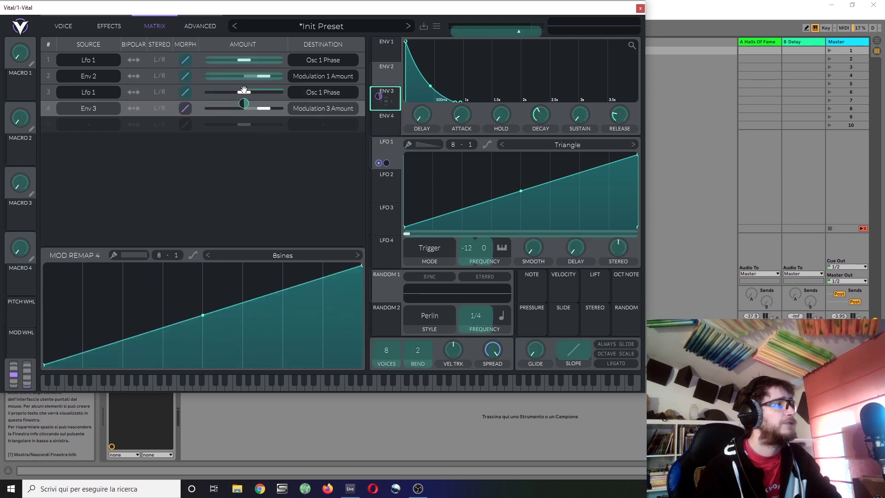
click(396, 102)
drag(463, 40, 407, 107)
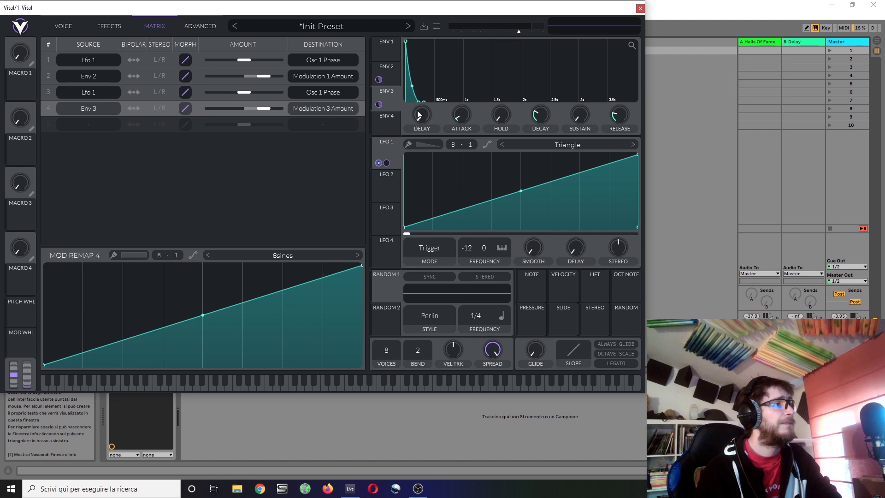
Step: Lengthen Env 2's decay to about 2 s and set the Env 3 modulation amount to 0.867
click(386, 73)
drag(537, 121, 542, 122)
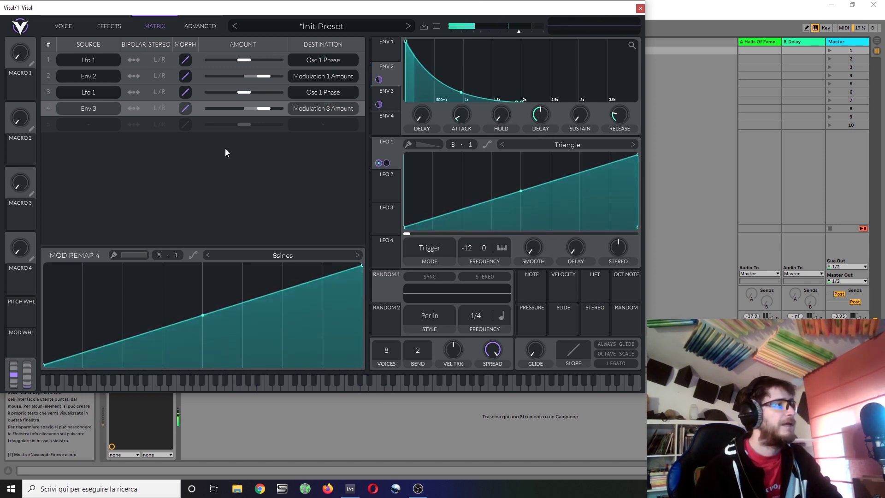
mouse_move(265, 111)
mouse_down()
mouse_move(282, 105)
mouse_move(253, 112)
mouse_move(274, 107)
mouse_move(275, 114)
mouse_up()
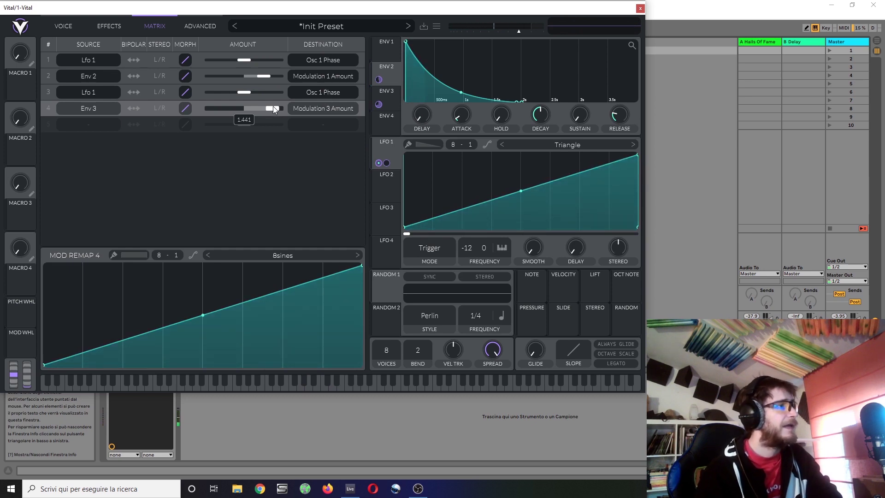
drag(272, 109, 246, 113)
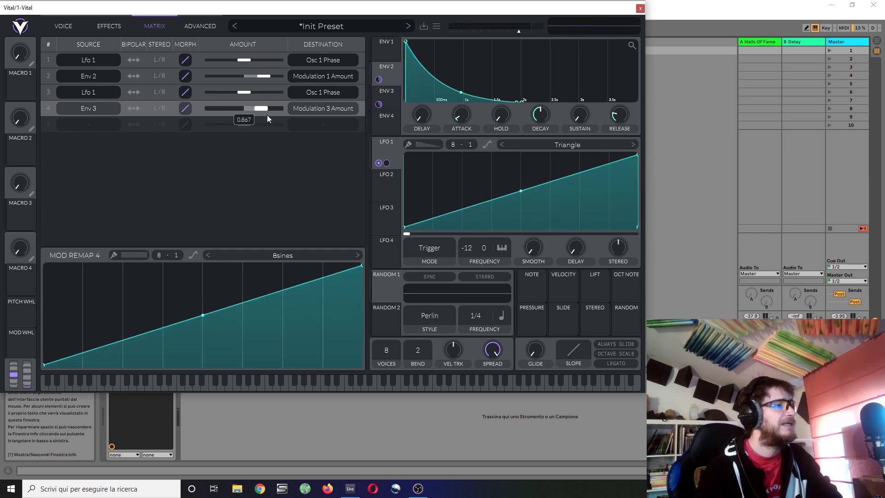
Step: Assign Velocity to modulation 4's amount and raise the voice velocity tracking
drag(563, 289, 271, 106)
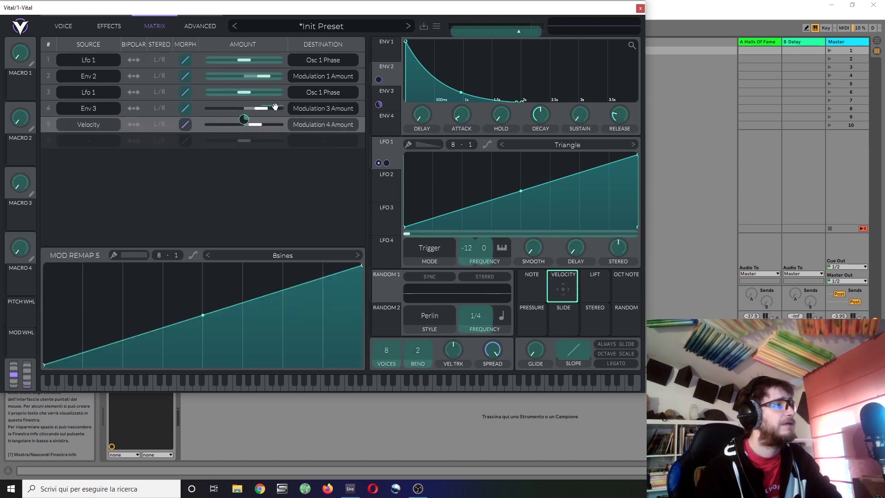
drag(455, 351, 456, 348)
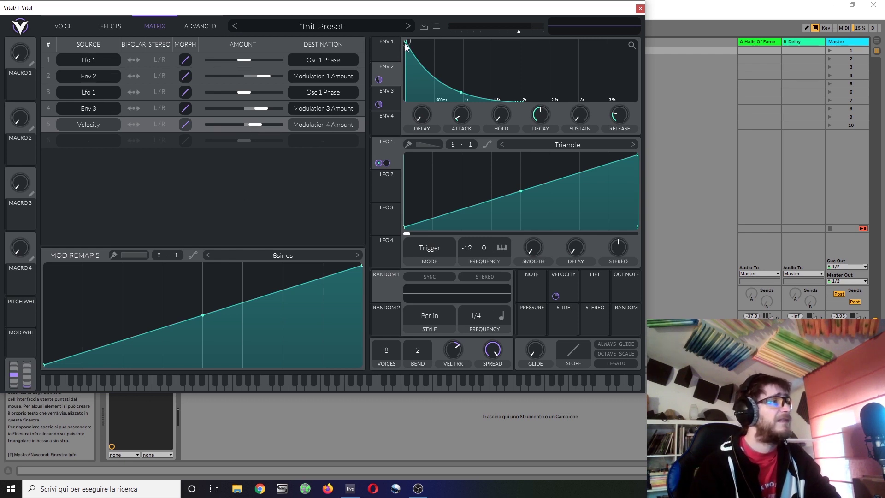
Step: Reshape LFO 2 into a rising ramp and assign it to LFO 1's phase as the sixth modulation
click(58, 27)
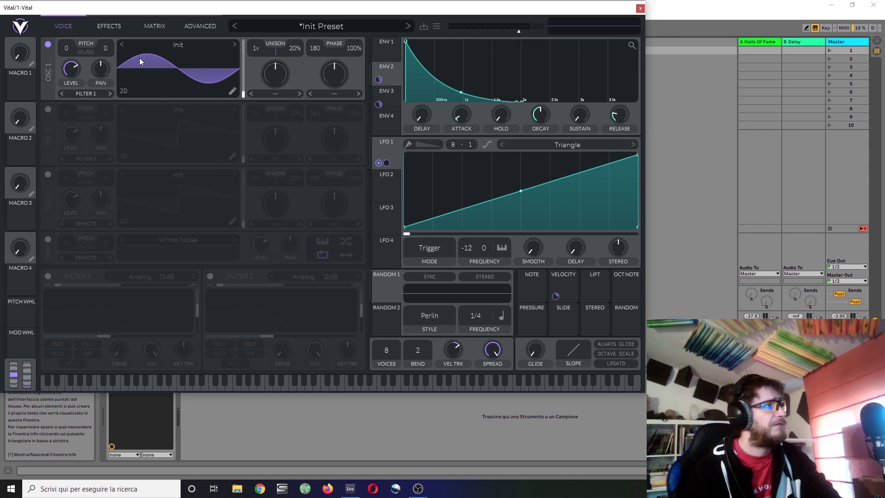
click(386, 194)
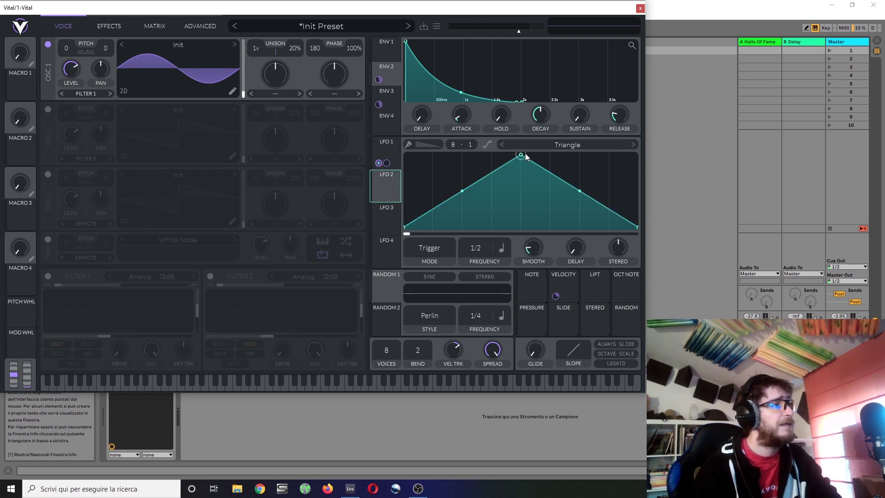
click(382, 149)
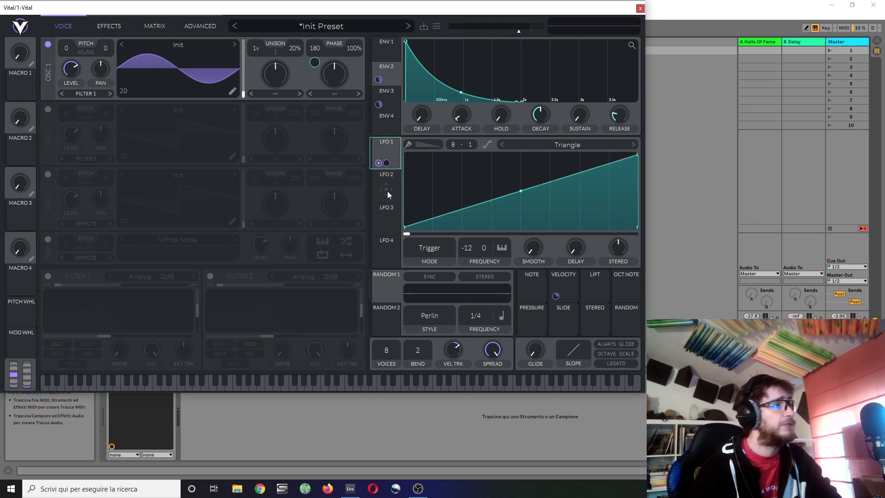
drag(386, 190, 532, 233)
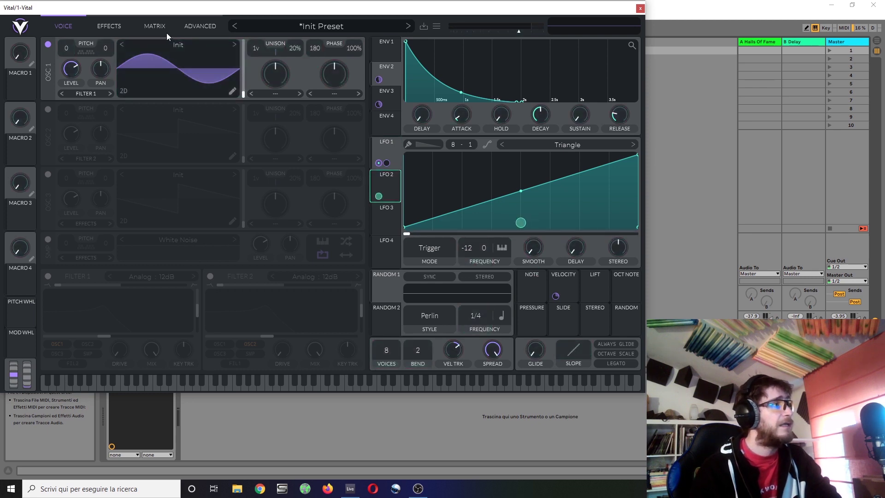
click(153, 27)
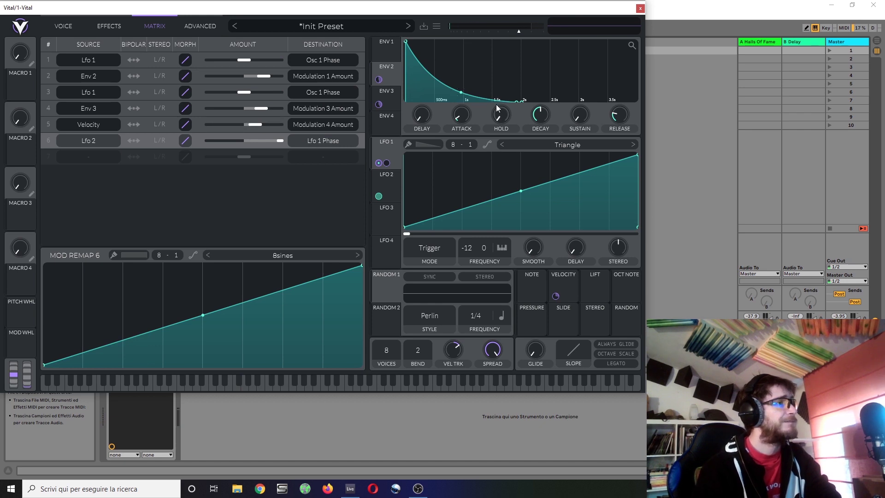
Step: Lengthen Env 2's decay to about 2.5 s and set Env 3's decay to 0.481 s
drag(539, 114, 539, 102)
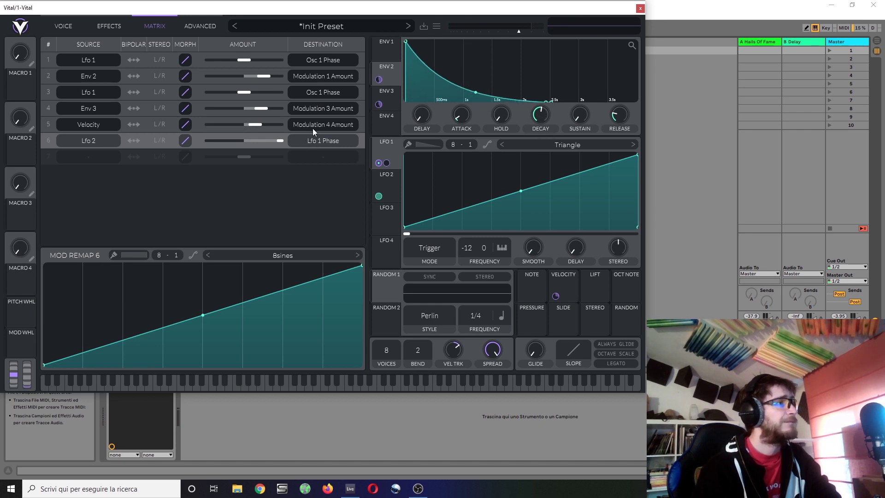
click(392, 93)
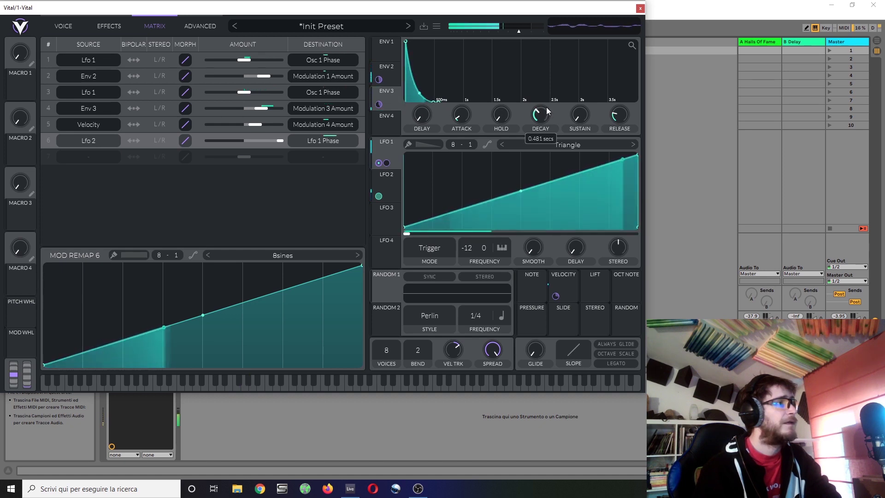
Step: Remap the LFO 2 modulation with the user shape 9sines and reduce its amount to 0.226
double_click(280, 140)
drag(246, 142, 292, 126)
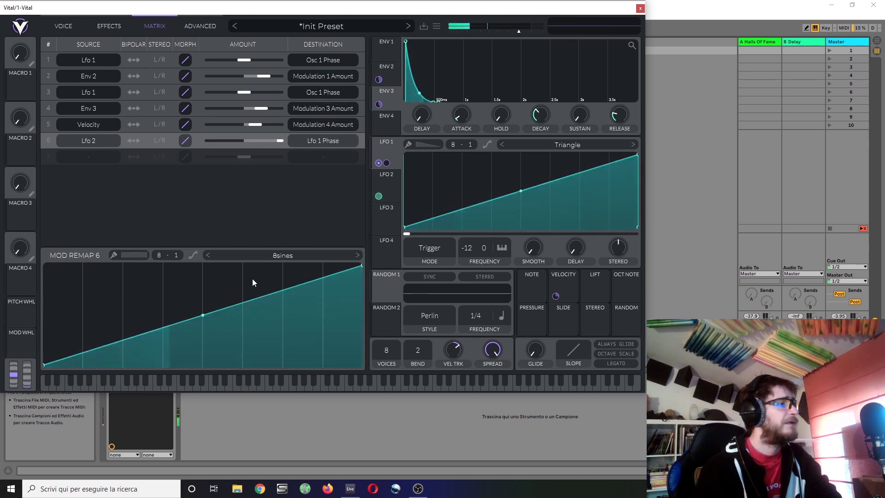
click(286, 258)
click(530, 305)
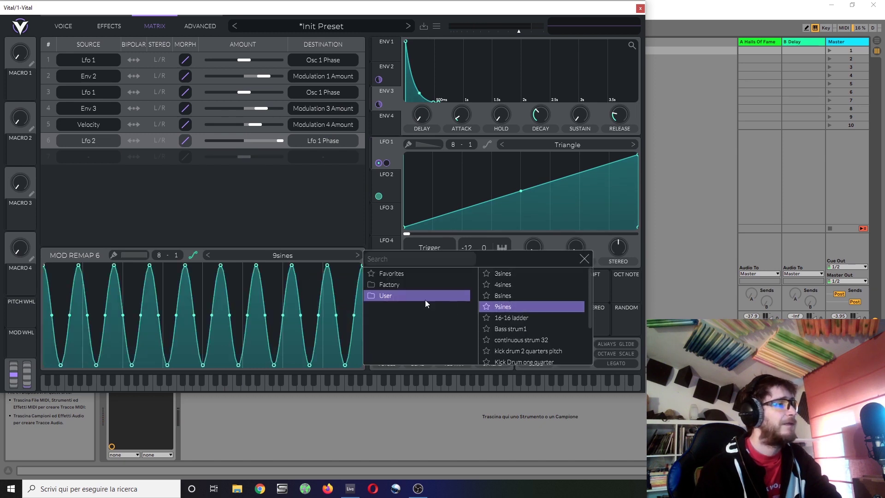
click(278, 144)
drag(282, 140, 251, 142)
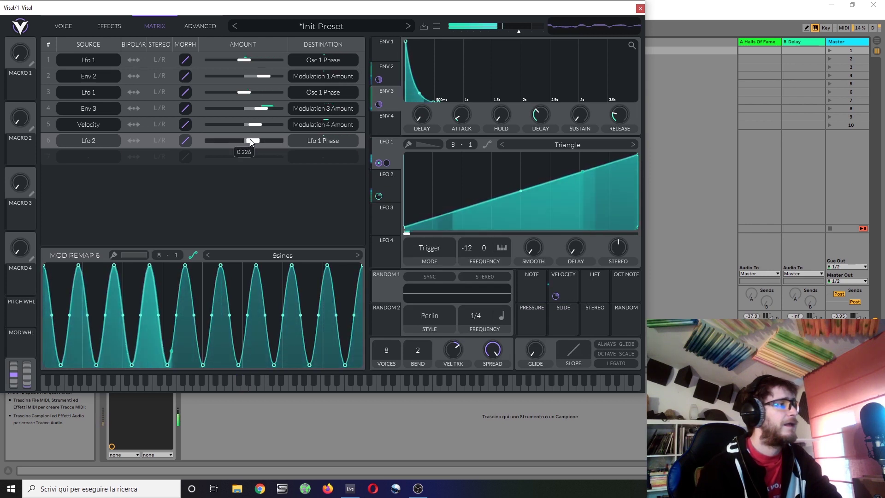
Step: Set LFO 2's frequency to Keytrack and lower the amount of its modulation on LFO 1's phase
click(383, 188)
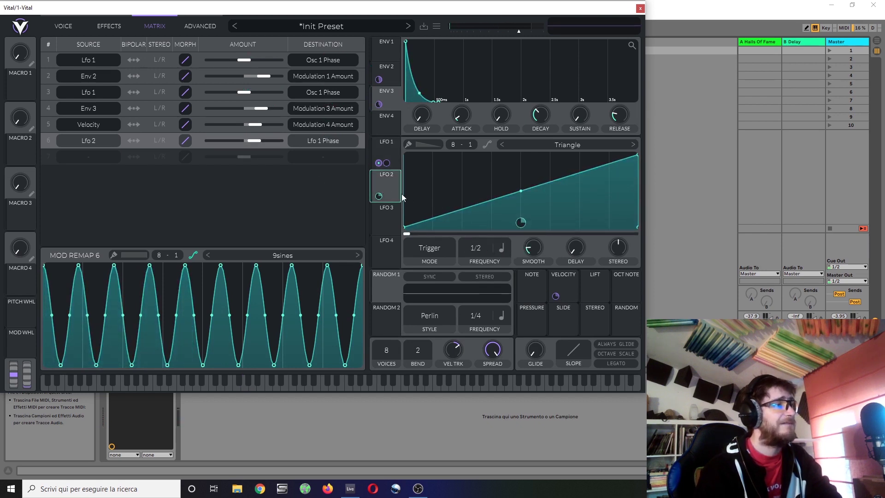
click(500, 248)
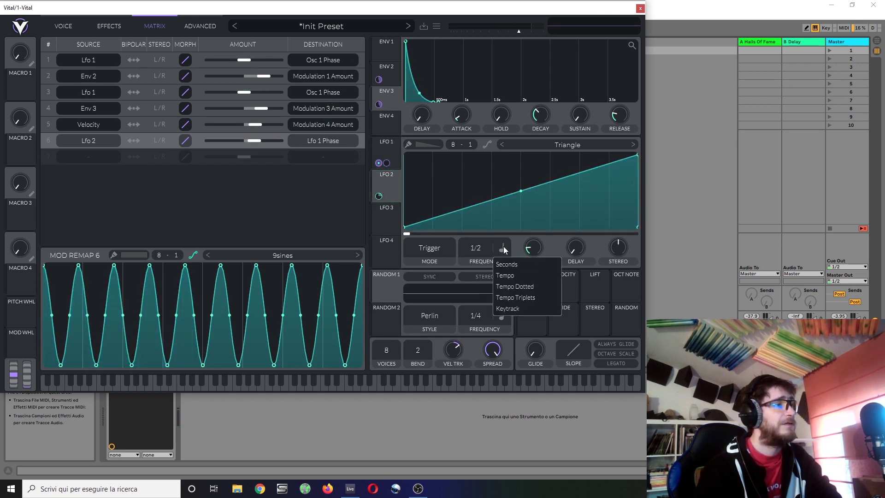
click(534, 312)
drag(284, 135, 250, 140)
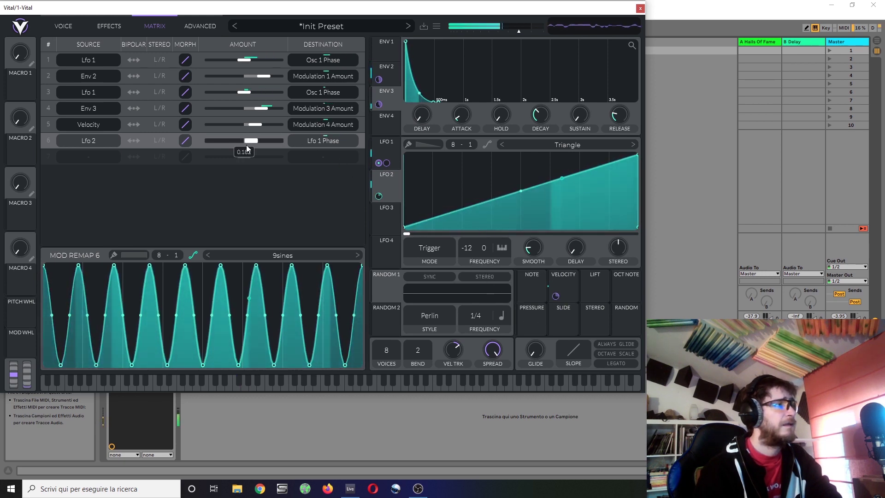
Step: Change the sixth modulation's remap to the user shape 4sines and readjust its amount
click(300, 254)
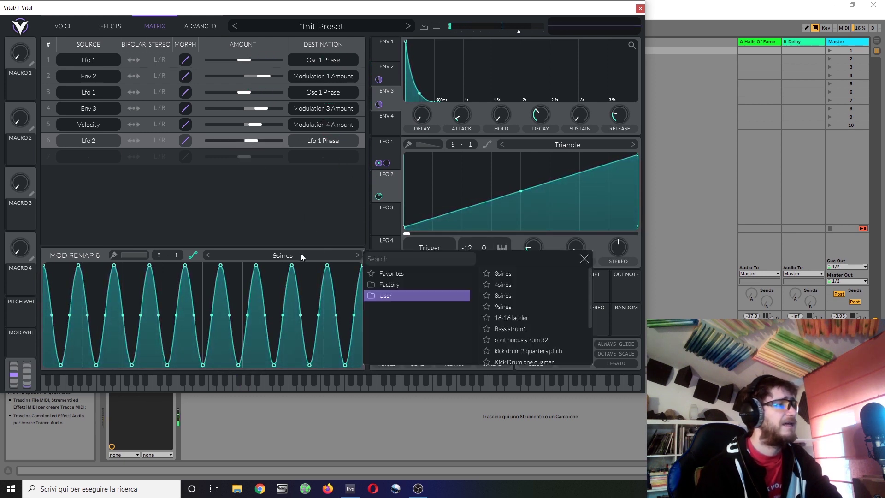
click(518, 284)
mouse_move(251, 140)
mouse_down()
mouse_move(263, 139)
mouse_move(247, 140)
mouse_up()
Step: Set the oversampling to 8x (Ultra CPU) and return to the modulation matrix
click(200, 26)
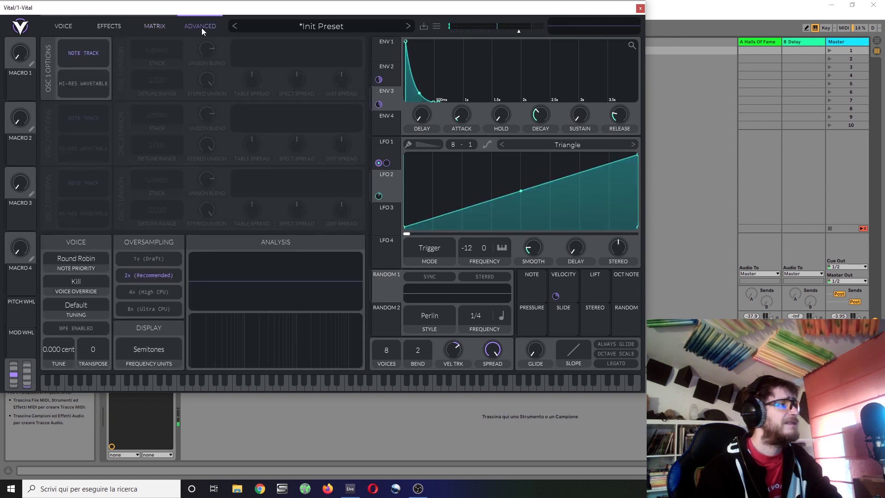
click(152, 309)
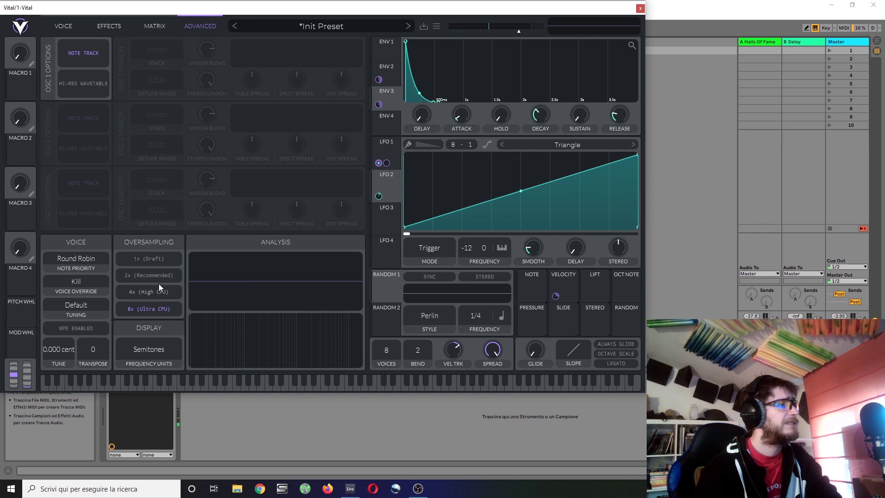
click(148, 31)
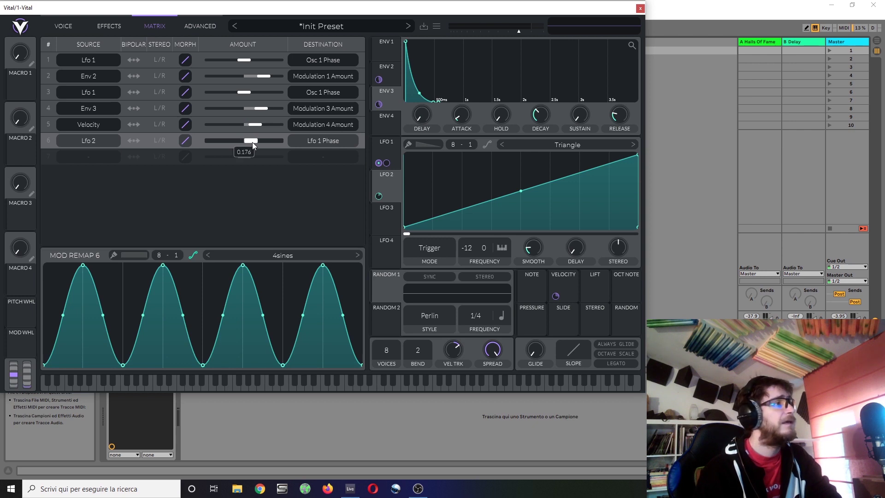
Step: Fine-tune the amount of the LFO 2 modulation to about 0.1
mouse_move(253, 142)
mouse_down()
mouse_move(279, 139)
mouse_move(251, 144)
mouse_up()
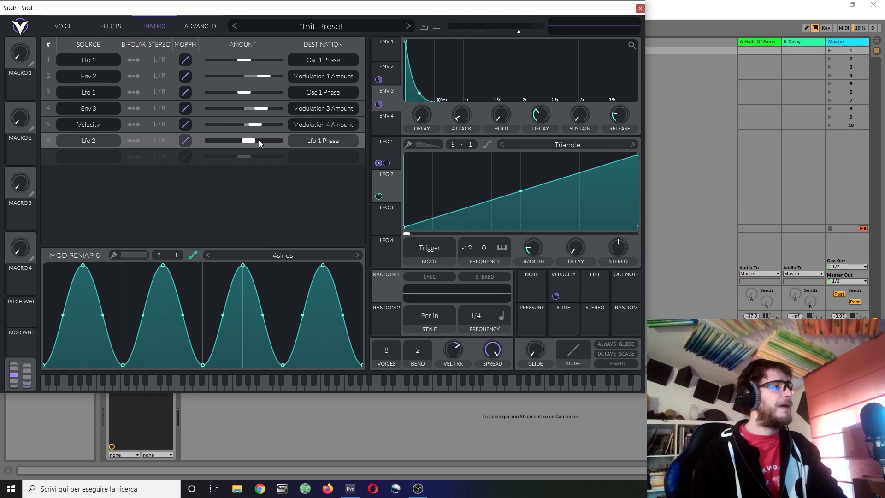
right_click(378, 195)
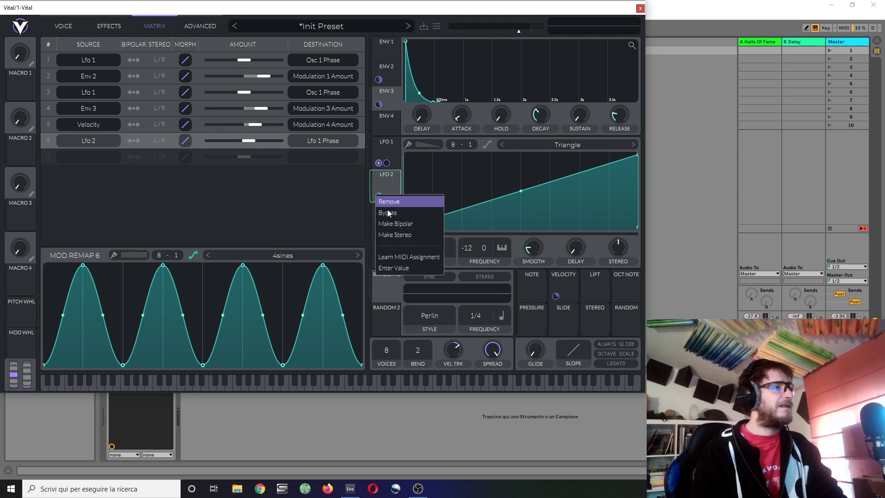
click(401, 268)
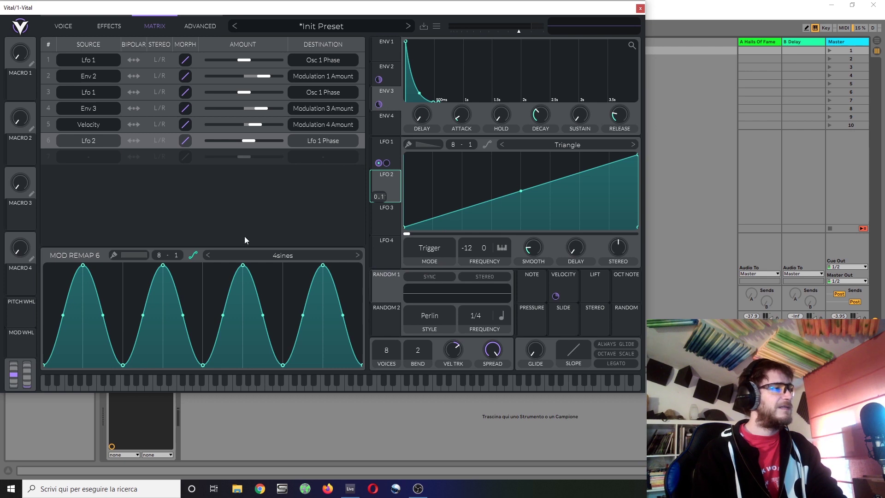
key(Return)
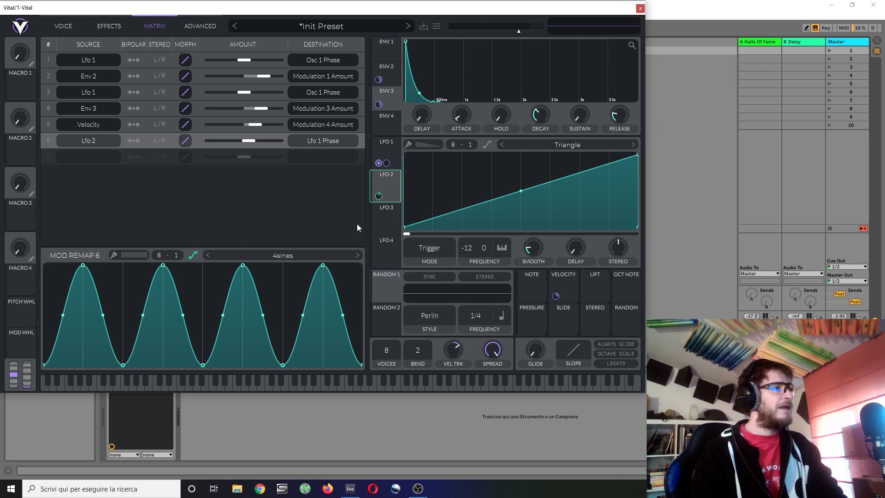
Step: Remove the LFO 2 modulation from LFO 1's phase
right_click(379, 196)
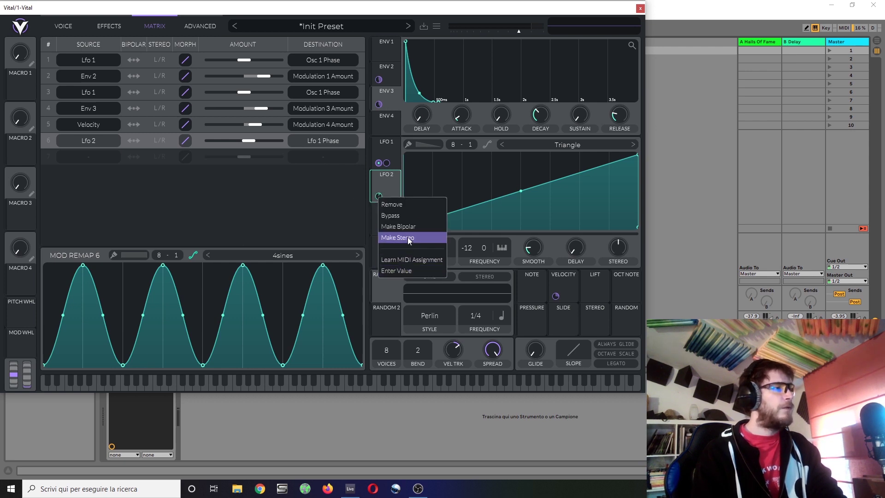
click(397, 203)
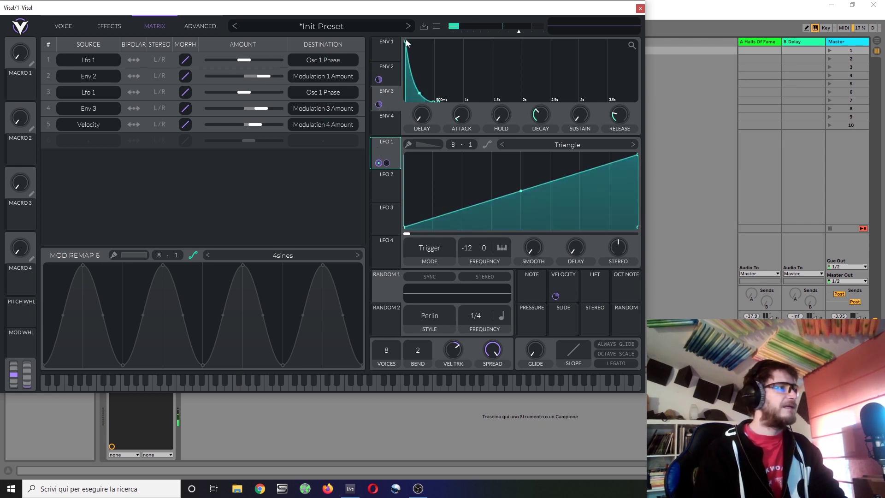
Step: Give Env 3 an attack of about 2.3 s and Env 2 about 1.9 s with curved rises, and lengthen Env 3's decay to about 2.9 s
drag(406, 42, 539, 33)
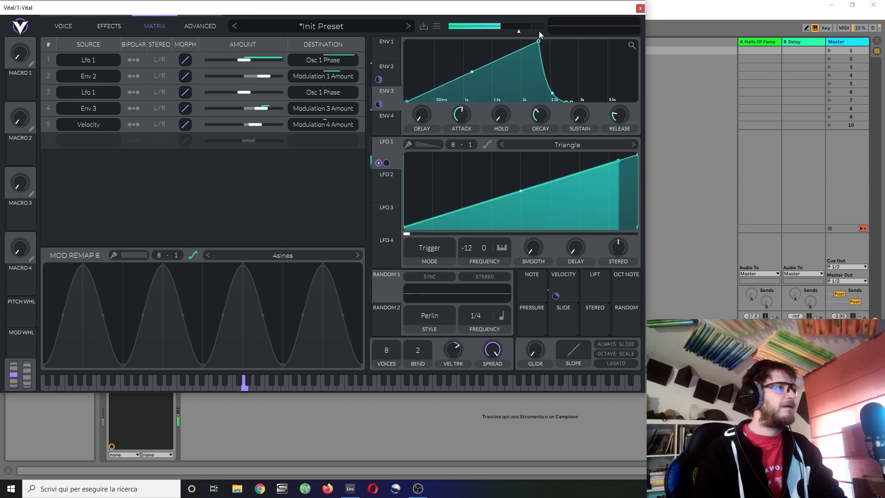
click(397, 83)
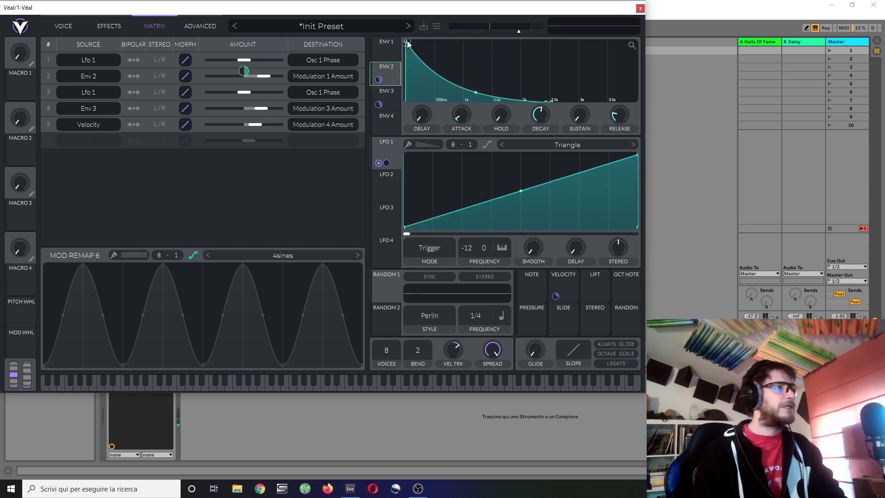
drag(408, 44, 513, 34)
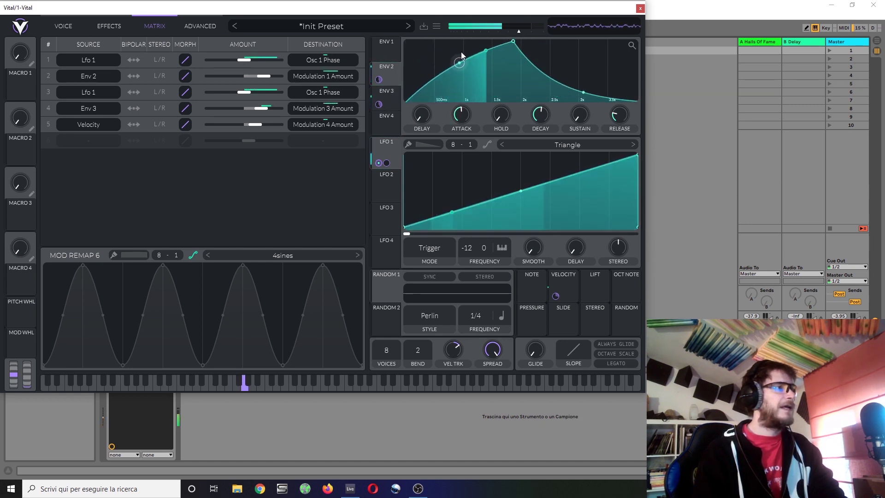
click(391, 90)
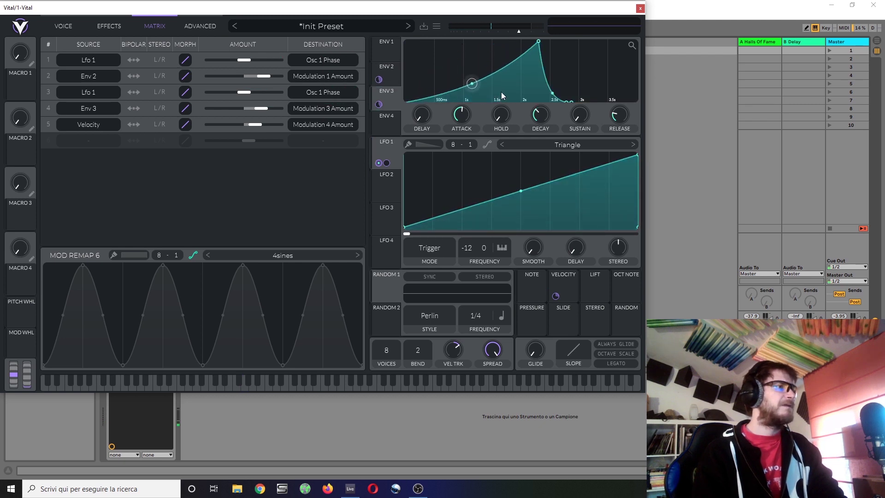
drag(540, 115, 541, 104)
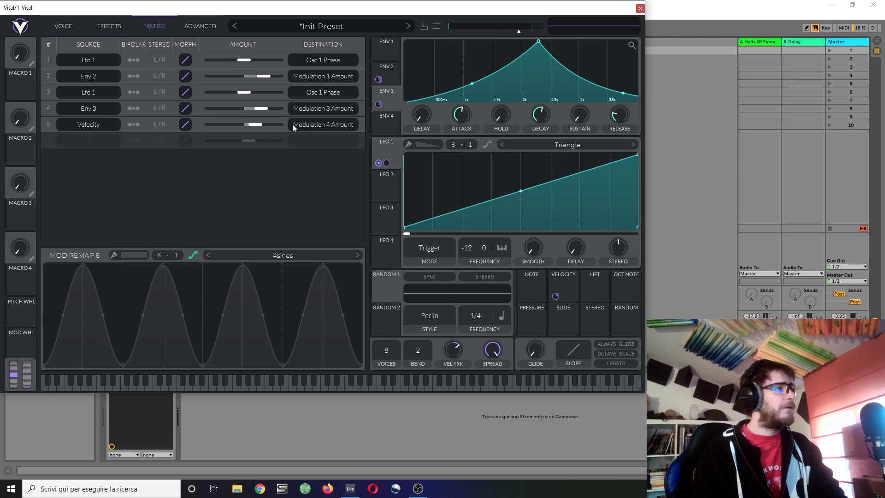
Step: Reset the amounts of modulations 2 and 4 to zero and assign LFO 1 to modulation 2's amount
double_click(260, 108)
double_click(258, 76)
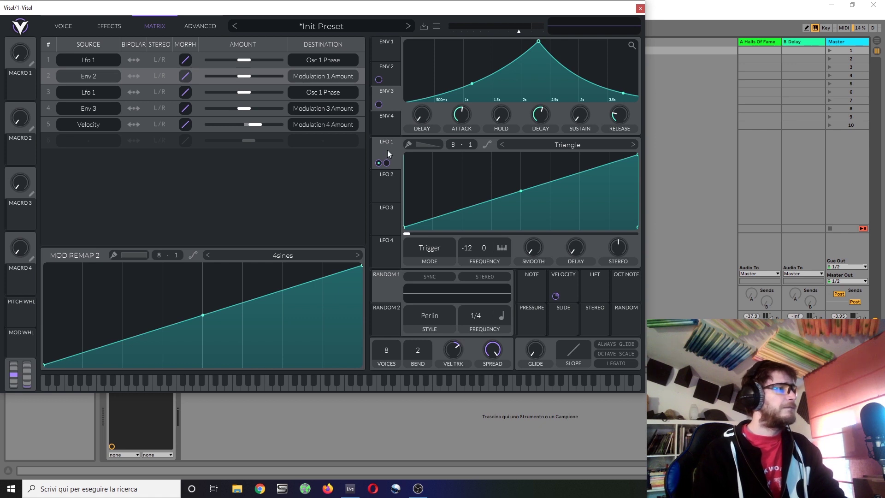
drag(386, 163, 243, 73)
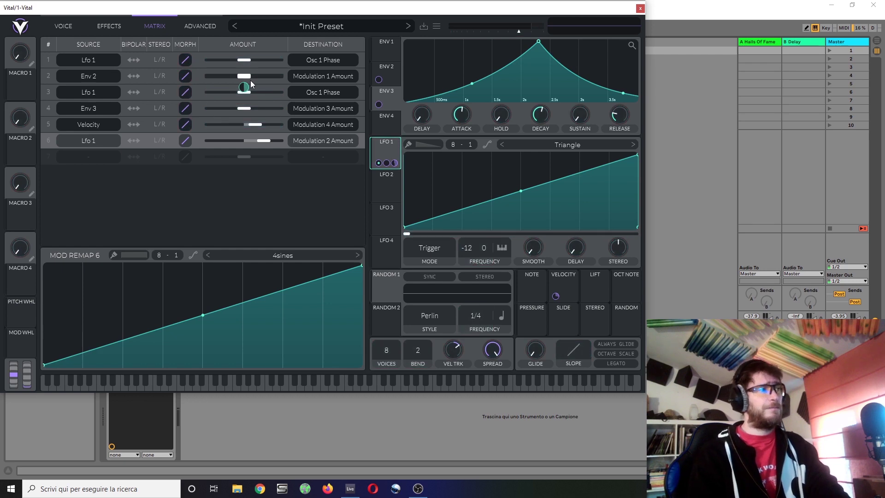
Step: Remap the sixth modulation with the factory shape Square and slightly reduce its amount
click(283, 255)
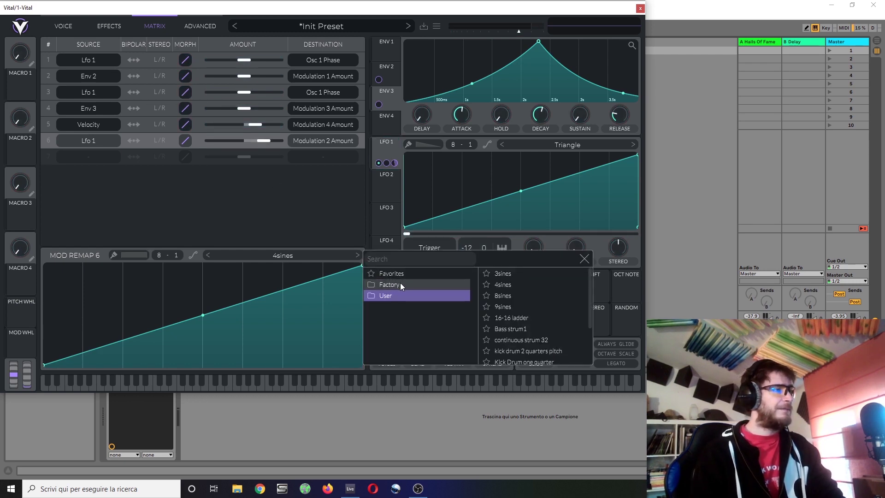
click(420, 287)
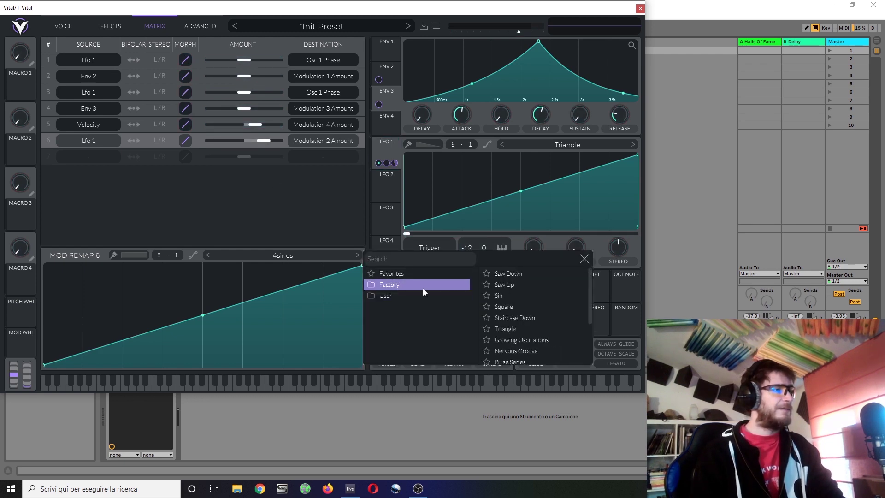
click(530, 306)
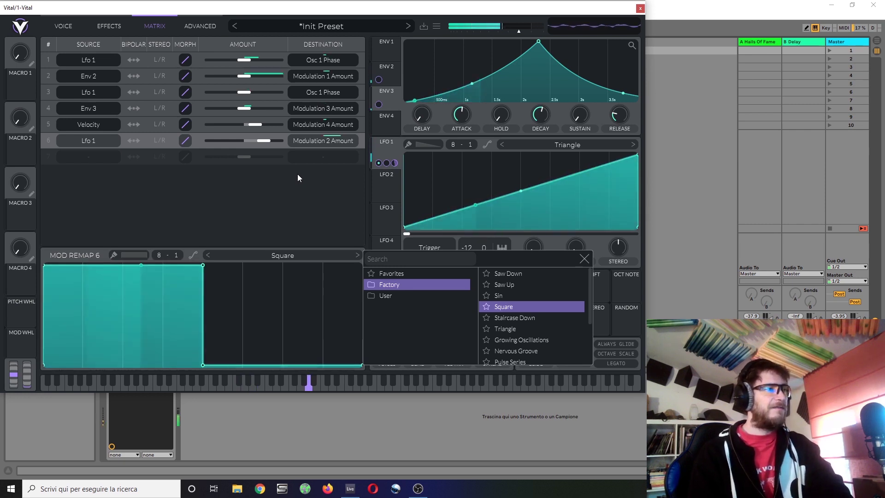
click(266, 140)
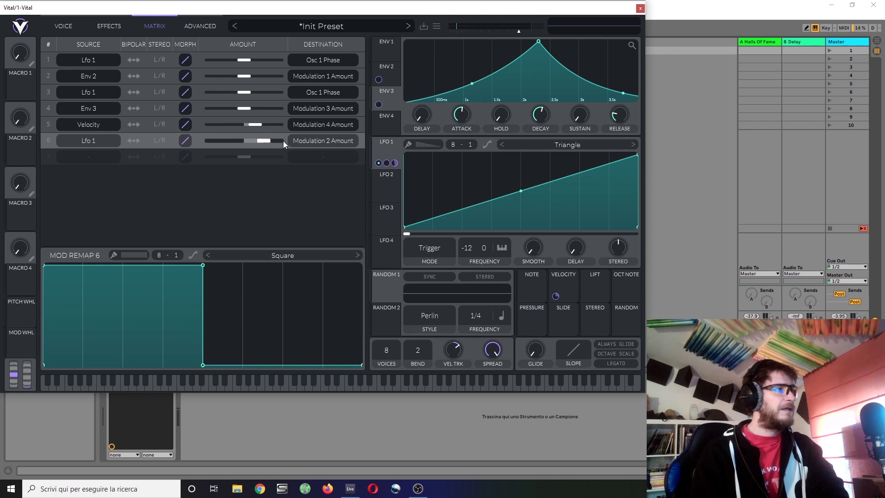
mouse_move(263, 141)
mouse_down()
mouse_move(283, 140)
mouse_move(258, 145)
mouse_up()
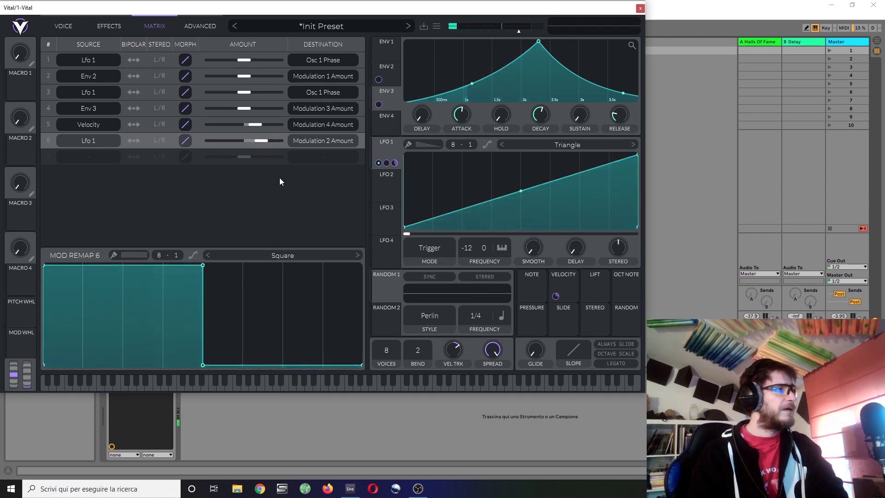
Step: Set the remap grid to 3 columns and move the vertical drop of modulation 6's square shape to the first gridline
click(203, 27)
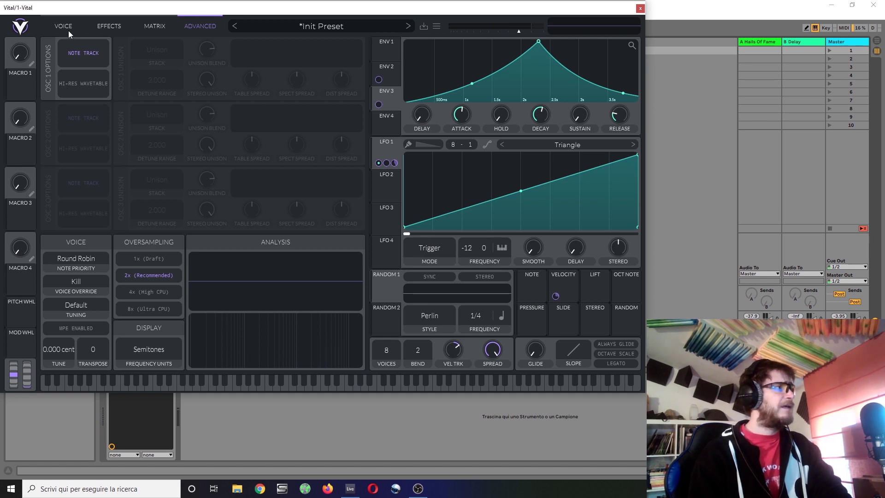
click(148, 26)
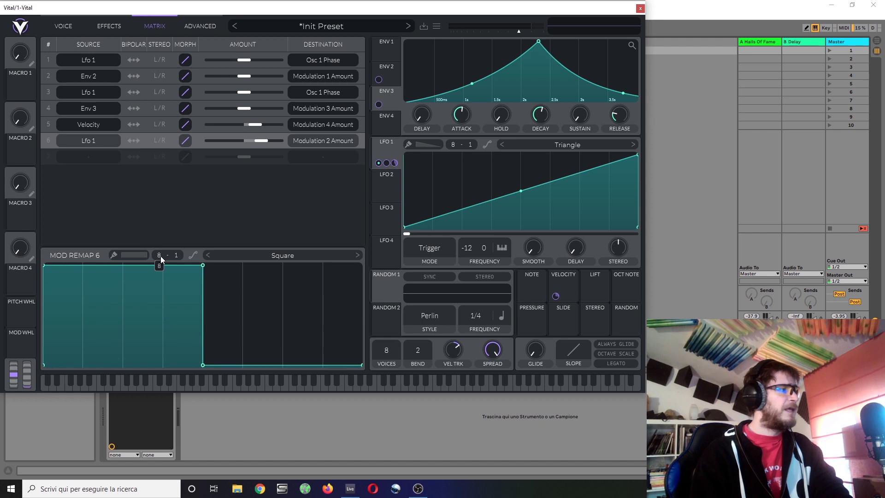
drag(160, 256, 157, 333)
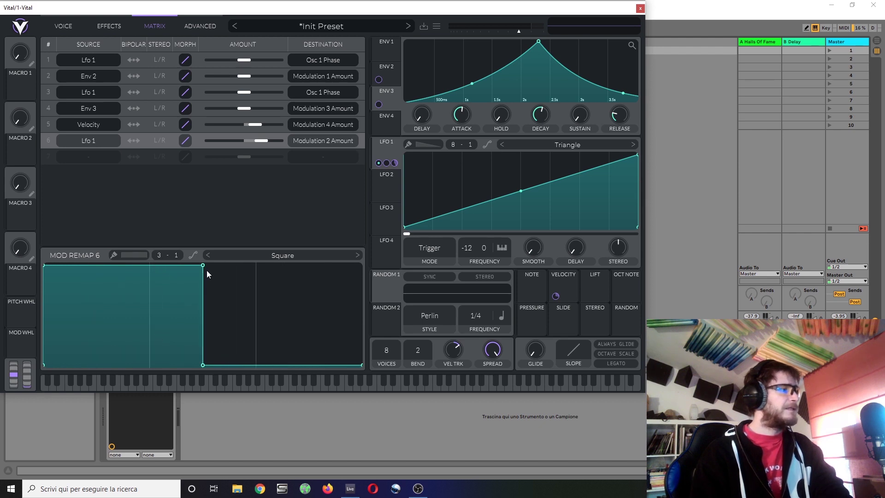
drag(202, 265, 148, 252)
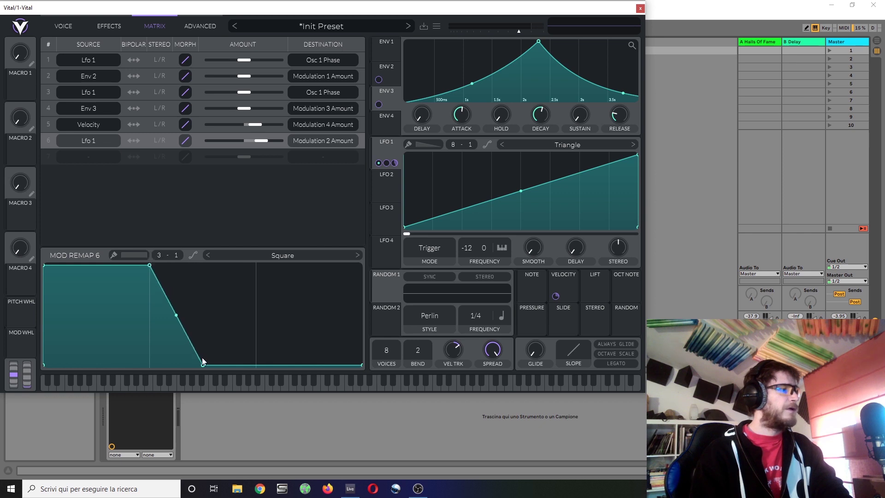
drag(203, 367, 150, 387)
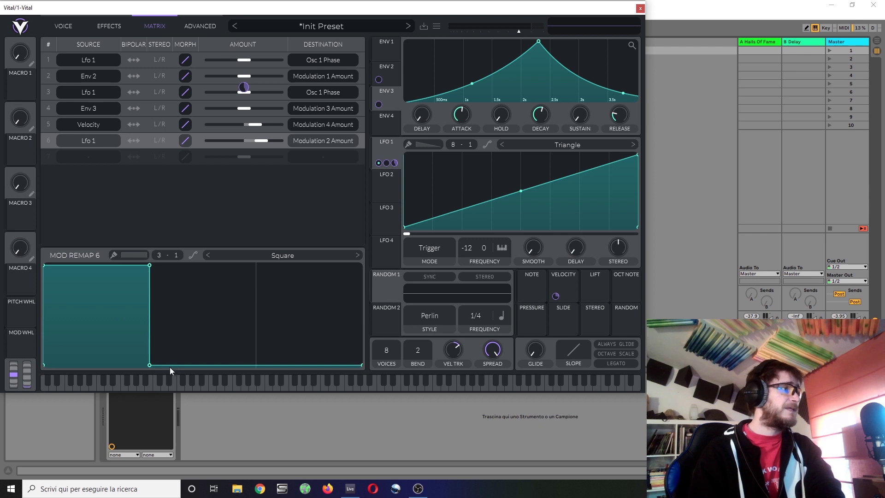
click(201, 26)
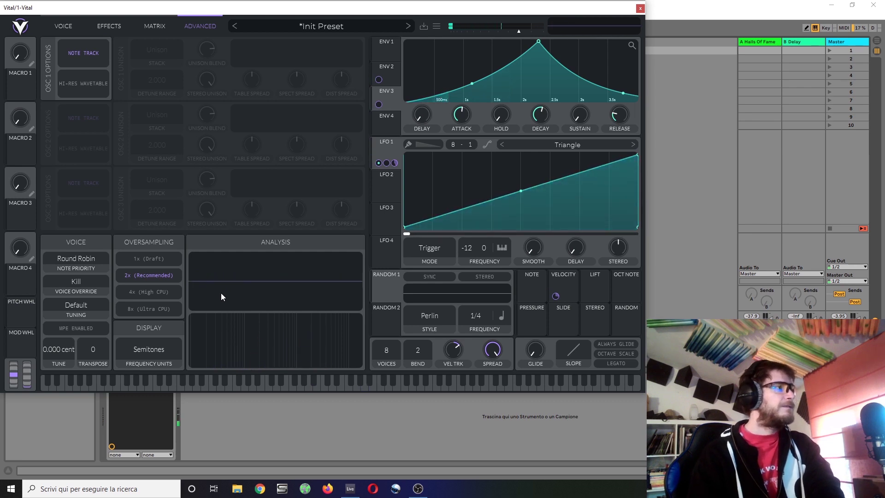
click(49, 25)
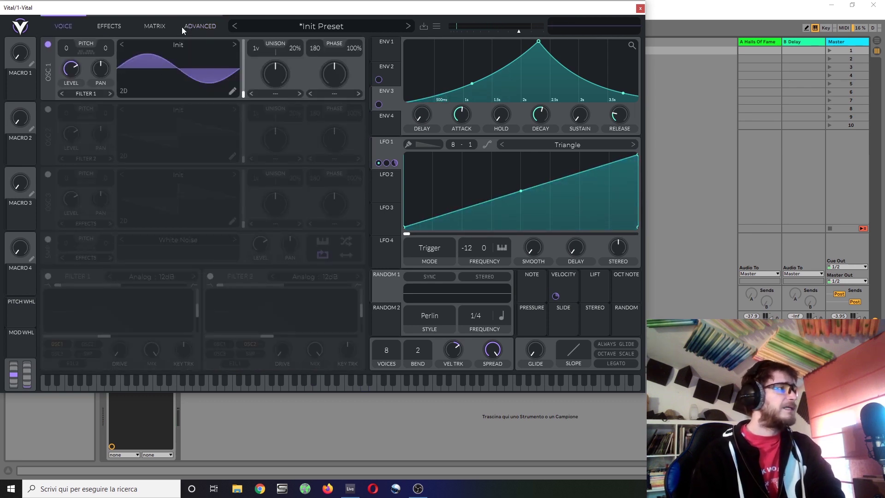
click(152, 25)
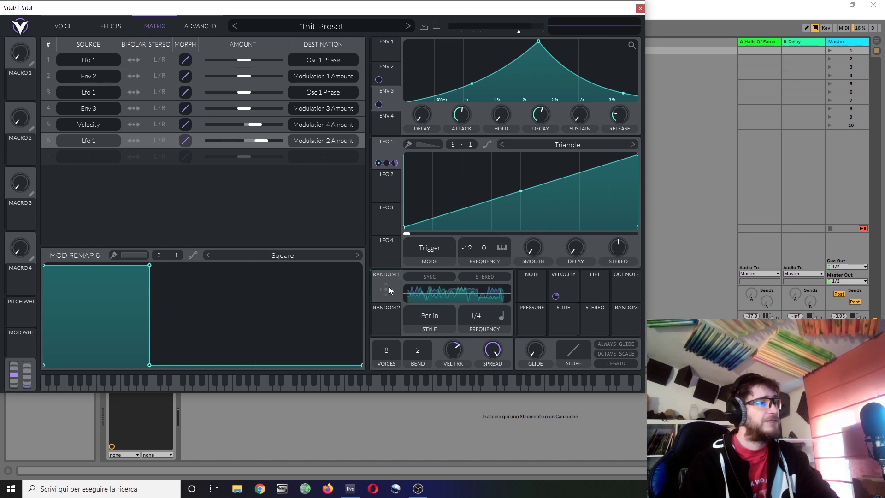
Step: Switch Random 1 to stereo with a Keytrack frequency and assign it to oscillator 1's phase
click(502, 315)
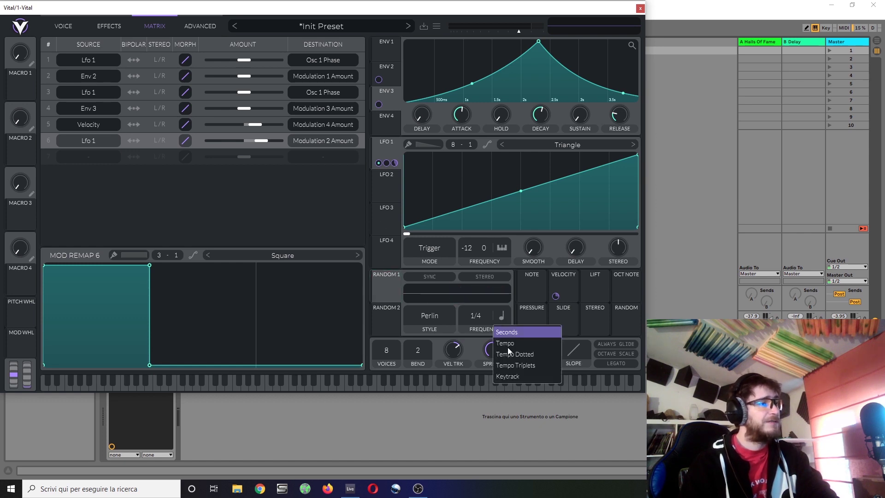
click(527, 376)
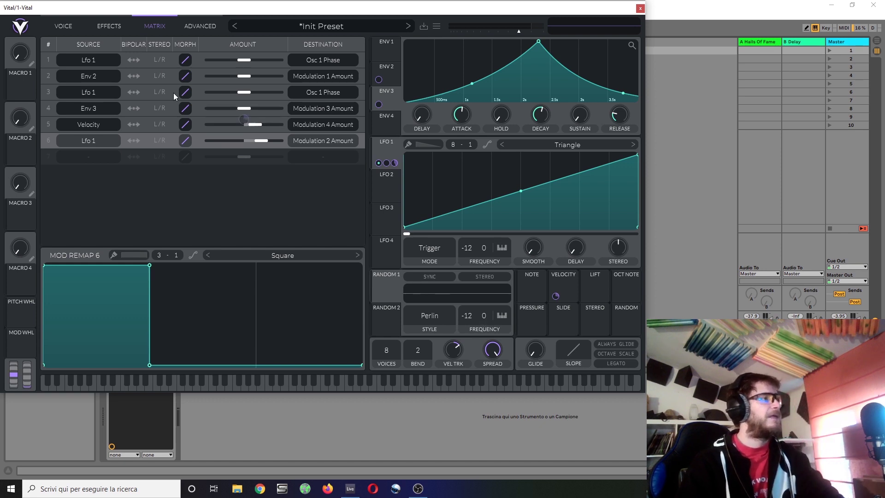
click(62, 26)
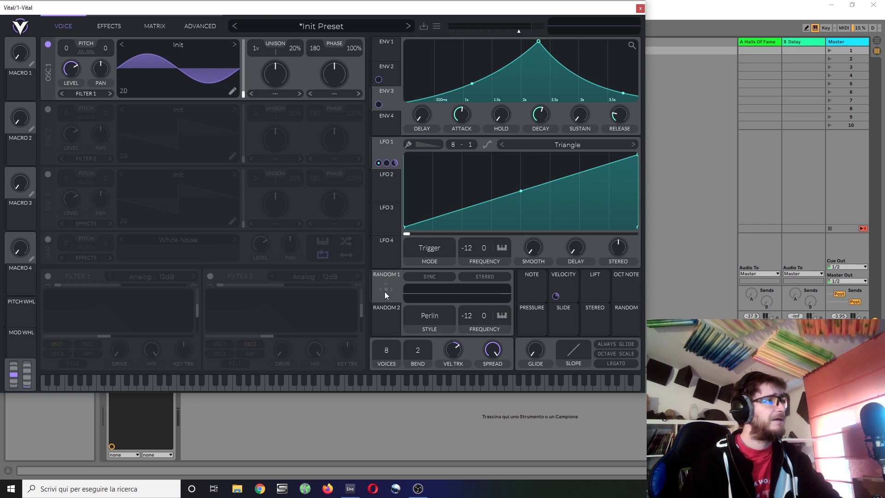
drag(385, 293, 318, 60)
key(a)
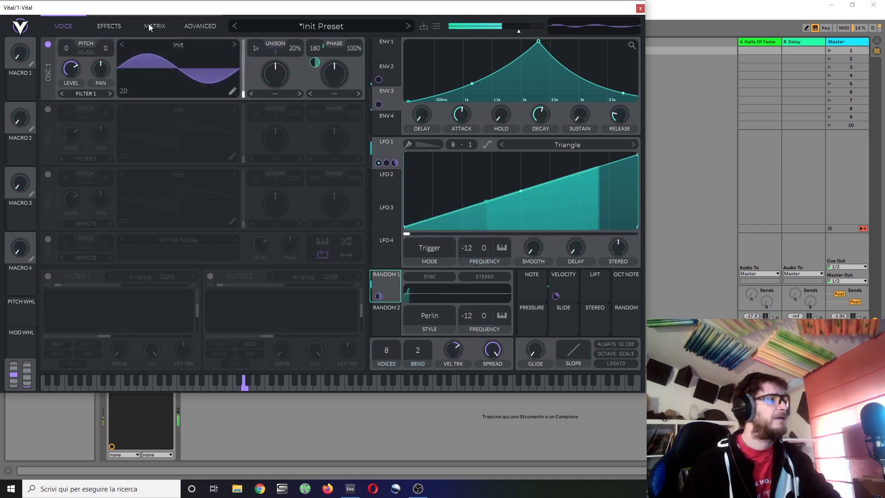
click(499, 279)
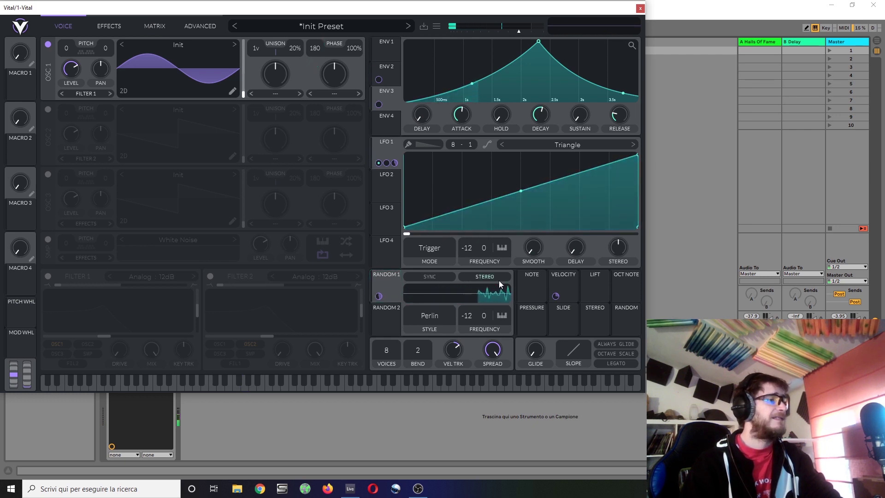
Step: Assign Env 2 to the Random 1 modulation's amount with slightly increased strength, and clear the source of modulation 2
click(153, 32)
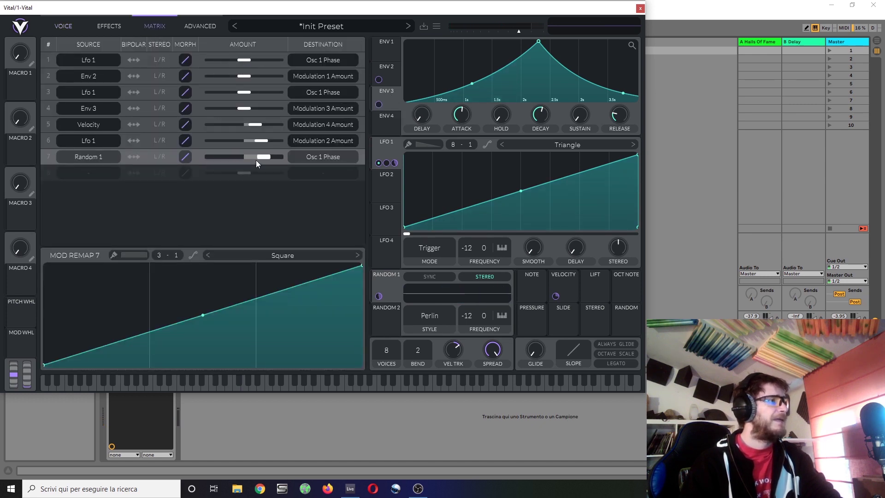
drag(378, 79, 261, 153)
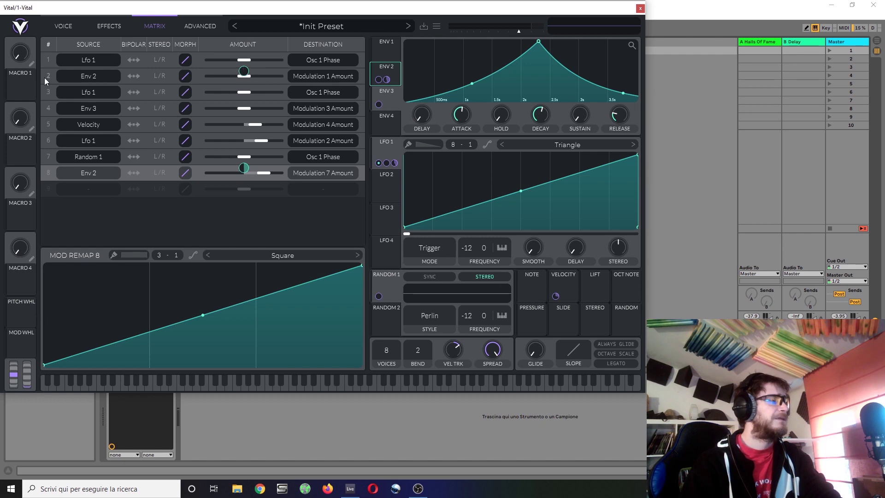
click(85, 77)
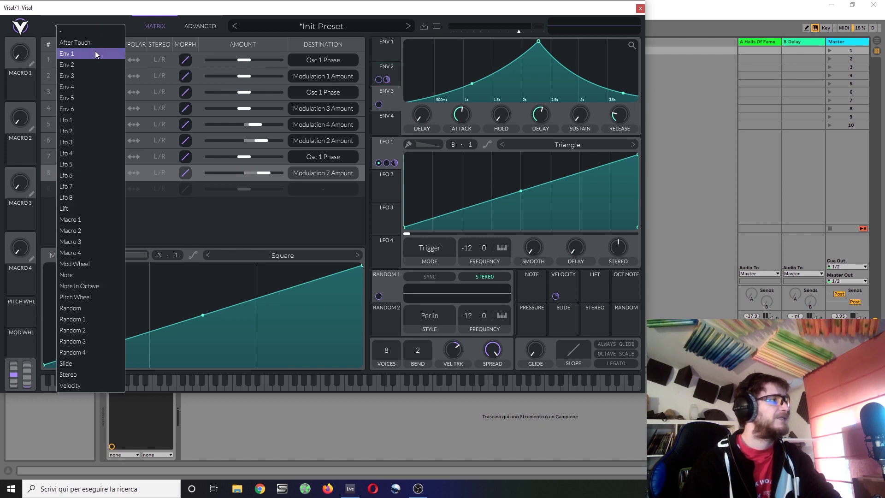
click(106, 28)
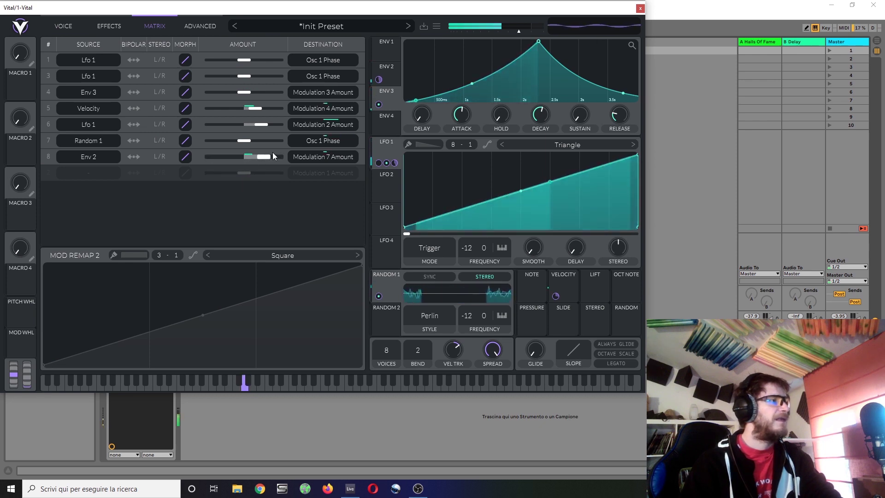
drag(264, 157, 269, 156)
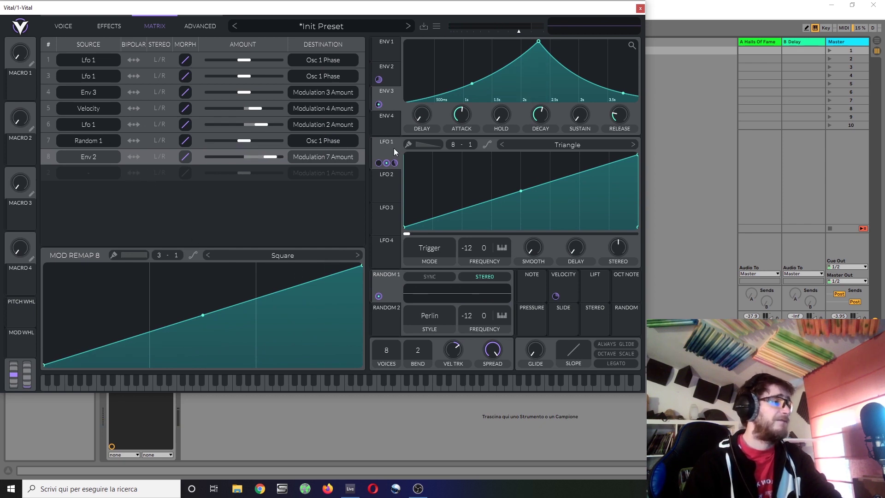
Step: Try LFO 1 on modulation 8's amount and remove LFO 1's assignments to modulations 2 and 8
drag(391, 148, 261, 162)
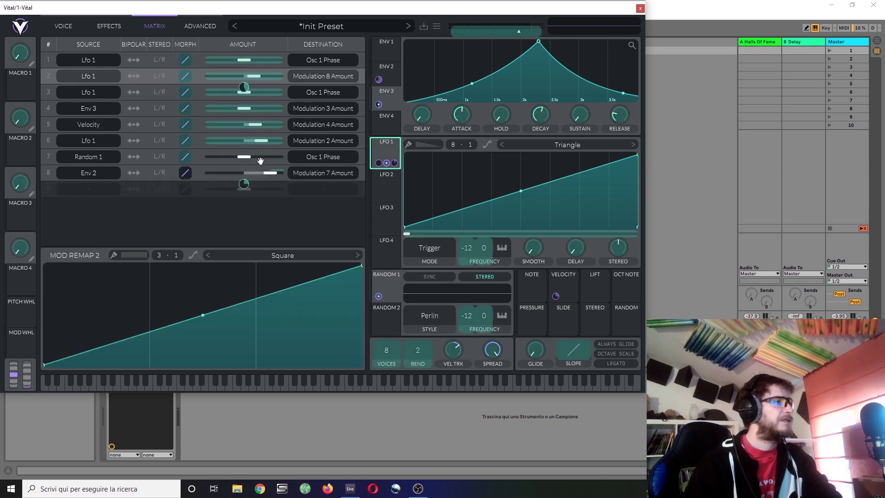
drag(257, 158, 258, 159)
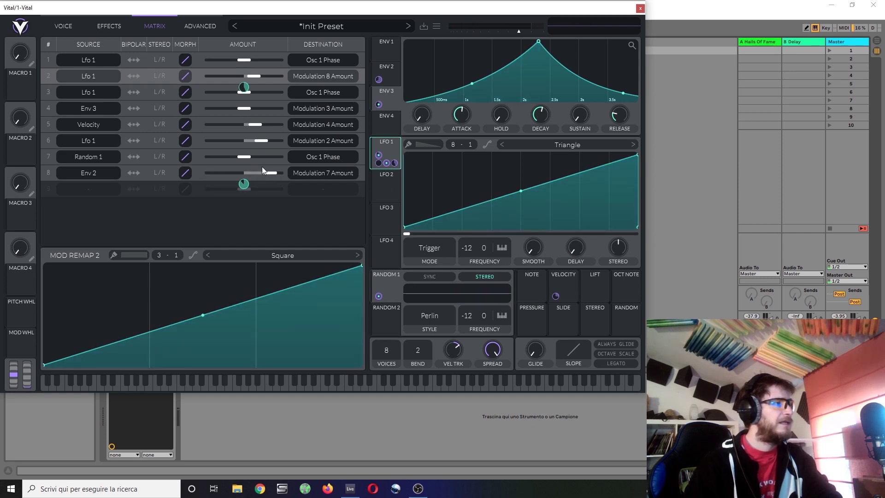
right_click(241, 187)
click(256, 192)
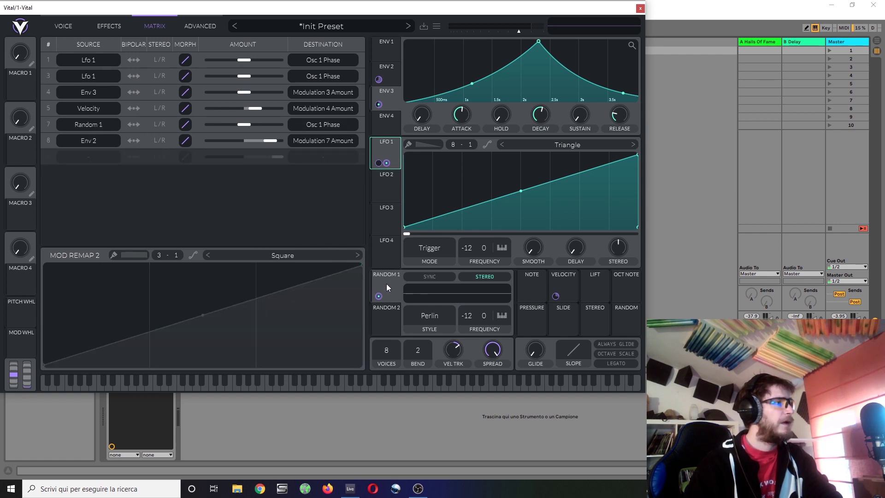
Step: Assign Random 1 to modulation 8's amount and remap it as a step rising from zero to full at the second gridline
drag(379, 296, 256, 143)
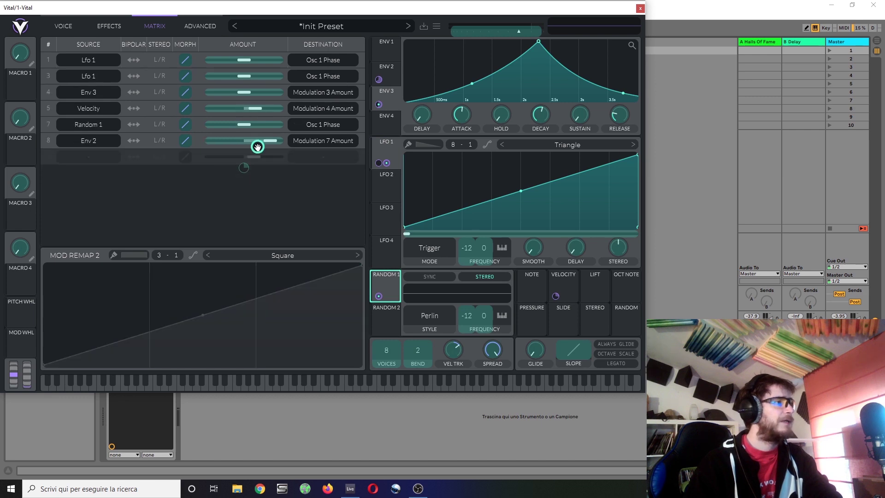
drag(258, 139, 255, 147)
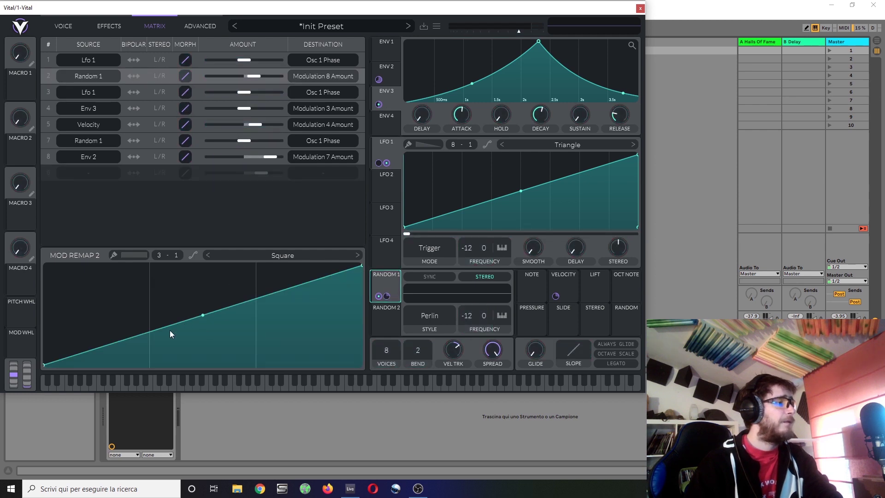
drag(167, 327, 258, 374)
drag(286, 275, 244, 242)
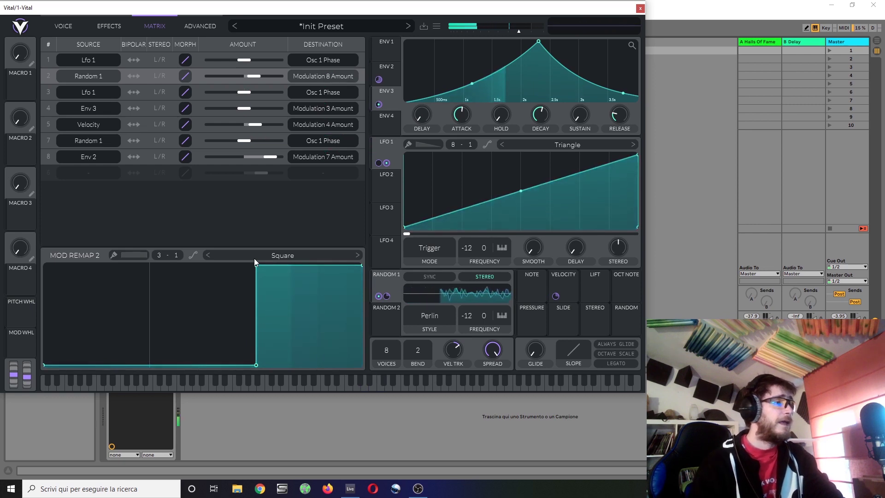
Step: Audition Random 1 with its transpose raised as far as 23 semitones, and restore it to -12
drag(463, 315, 479, 274)
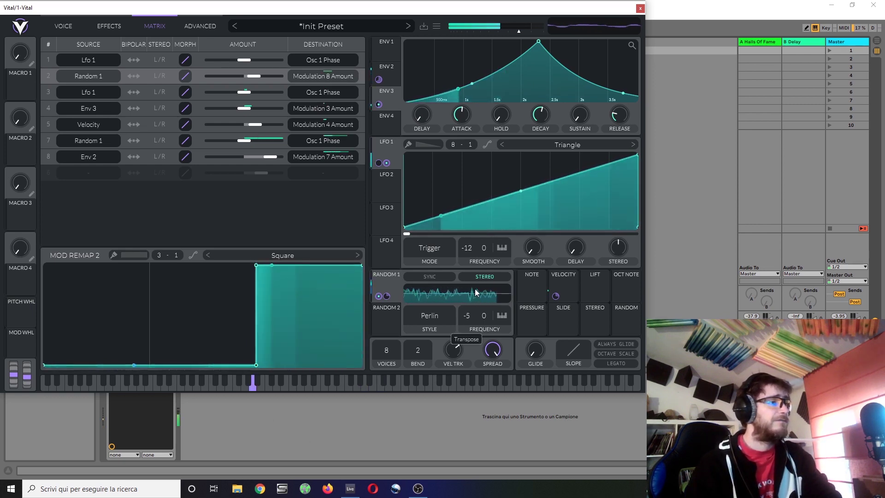
double_click(473, 315)
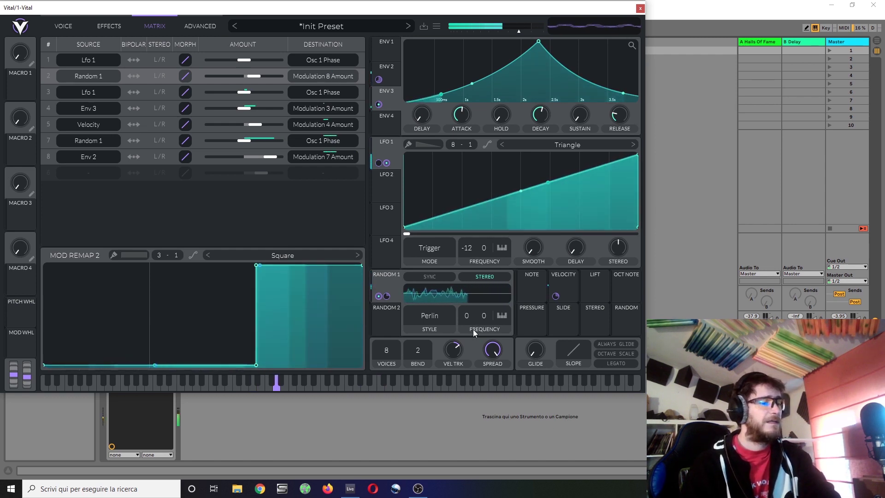
drag(468, 318, 477, 212)
double_click(467, 318)
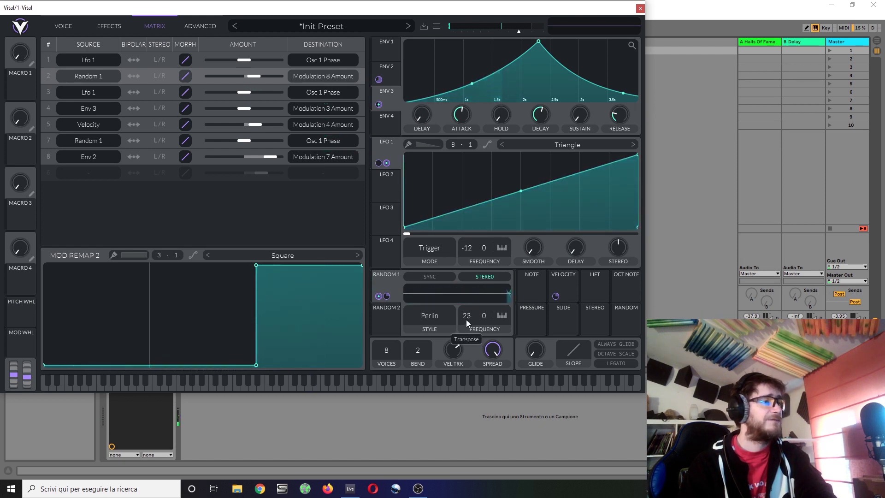
Step: Try the Sample & Hold and Sine Interpolate styles for Random 1 and settle on Lorenz Attractor
click(429, 318)
click(419, 352)
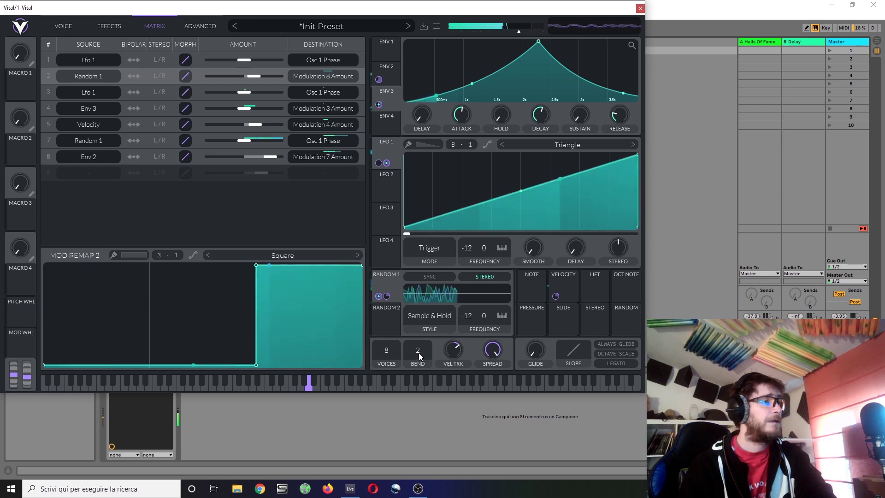
click(439, 317)
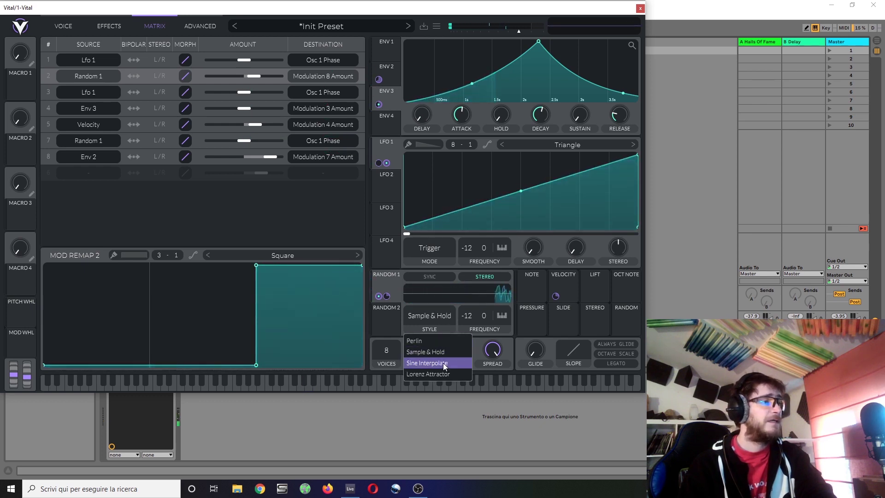
click(443, 364)
click(435, 319)
click(444, 372)
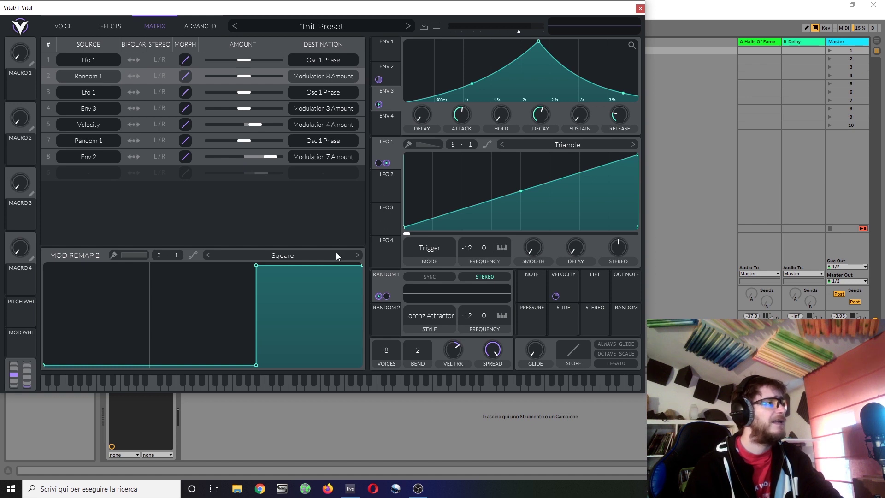
Step: Make both LFO 1 phase modulations stereo and assign Env 2 to modulation 1's amount at a reduced strength
click(162, 60)
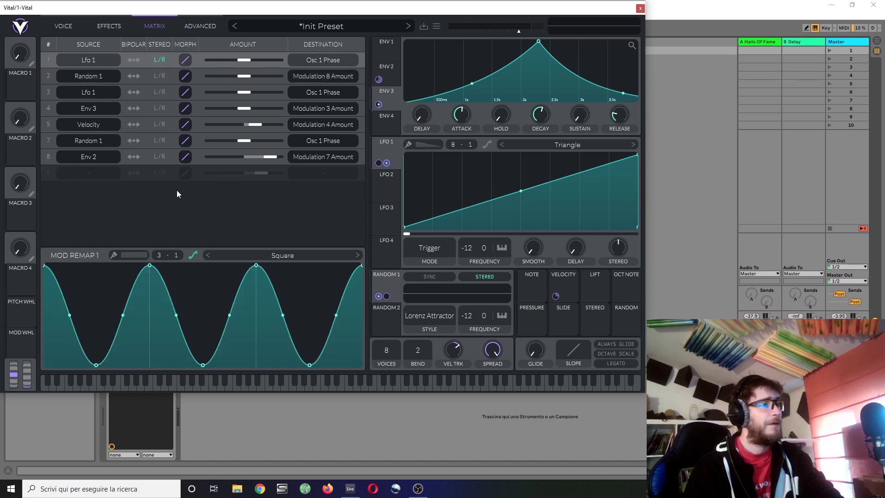
key(h)
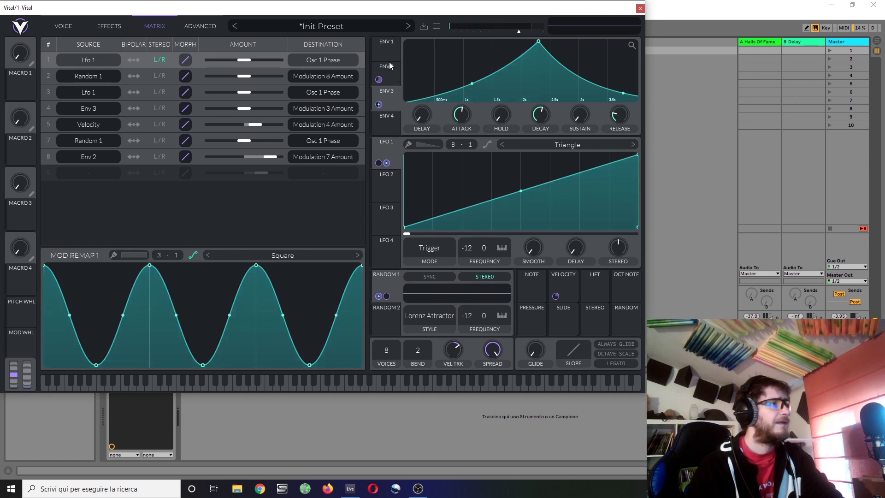
drag(379, 80, 254, 55)
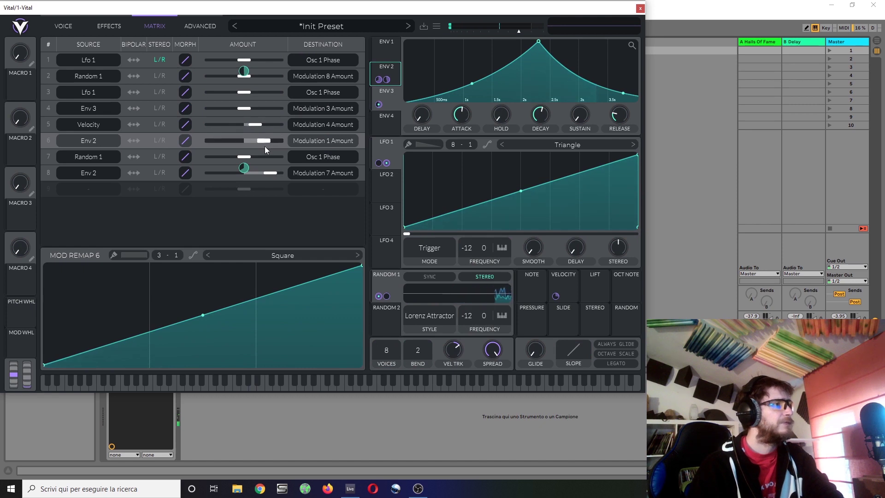
drag(265, 143, 257, 137)
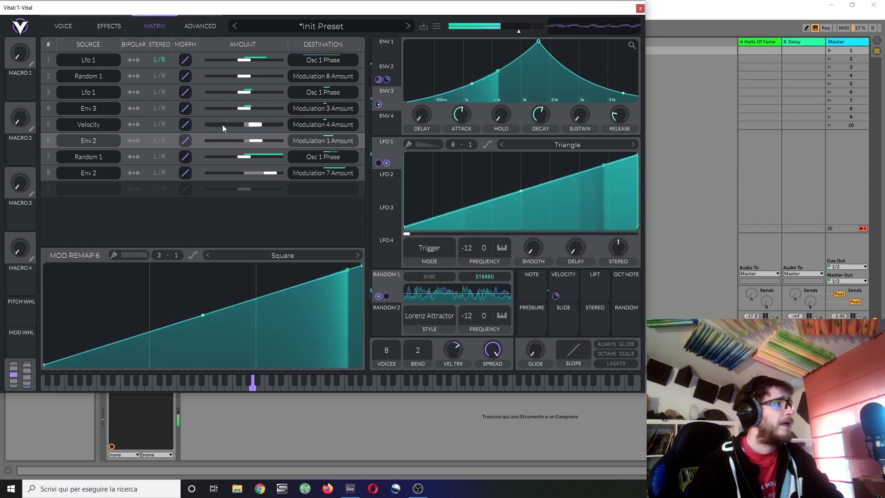
click(164, 93)
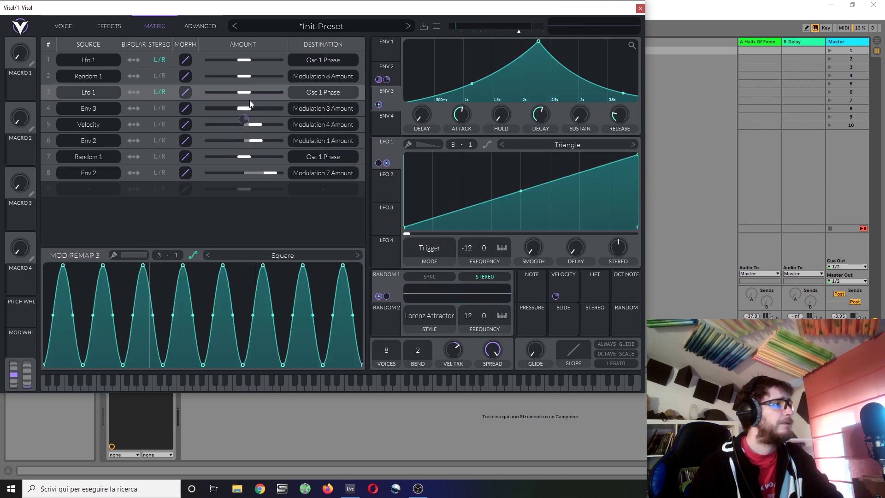
Step: Set the Velocity modulation of modulation 4's amount to a negative value of -1.107
mouse_move(242, 125)
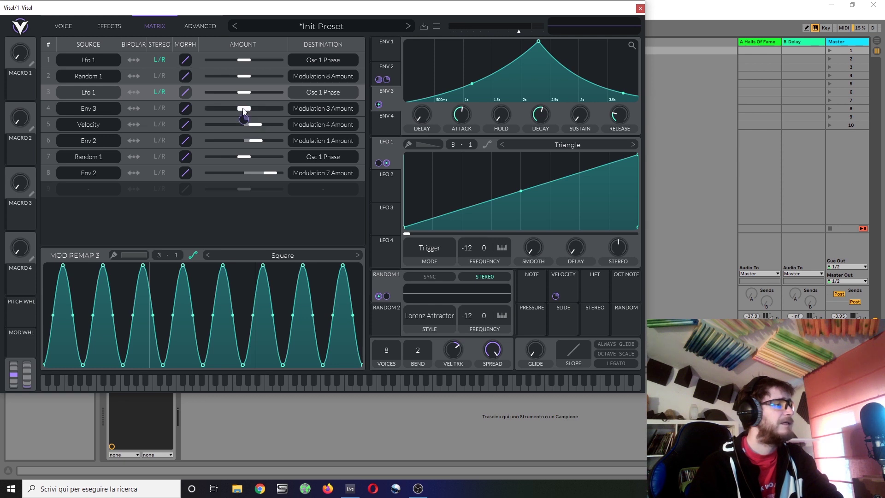
click(243, 120)
scroll(244, 119, down, 3)
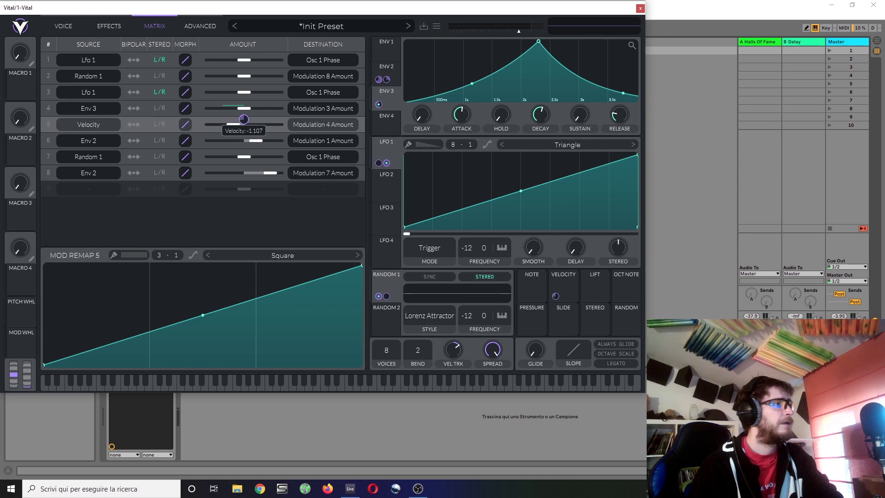
Step: Set Env 3's modulation of modulation 3's amount to -0.419 and make it stereo
drag(245, 109, 240, 110)
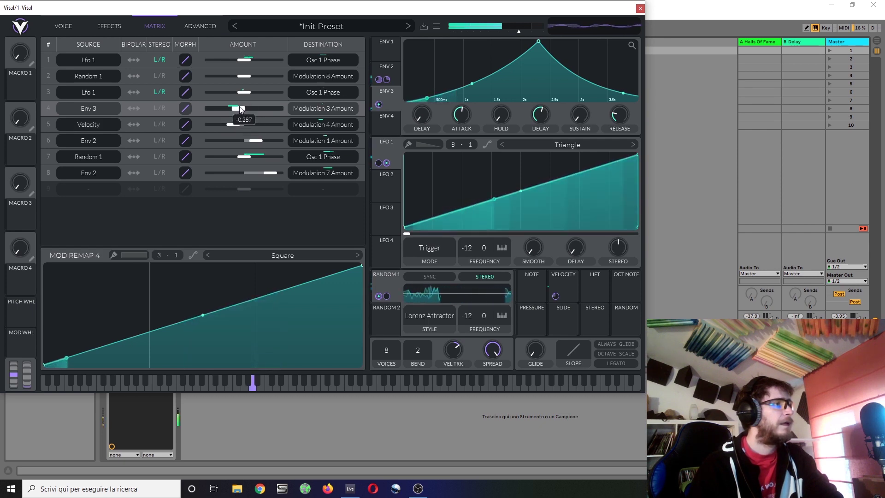
scroll(241, 110, down, 2)
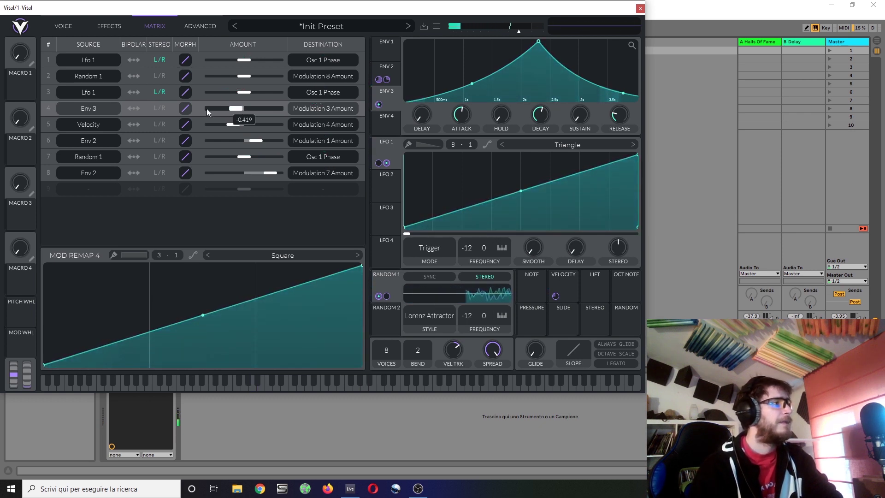
click(164, 108)
click(162, 92)
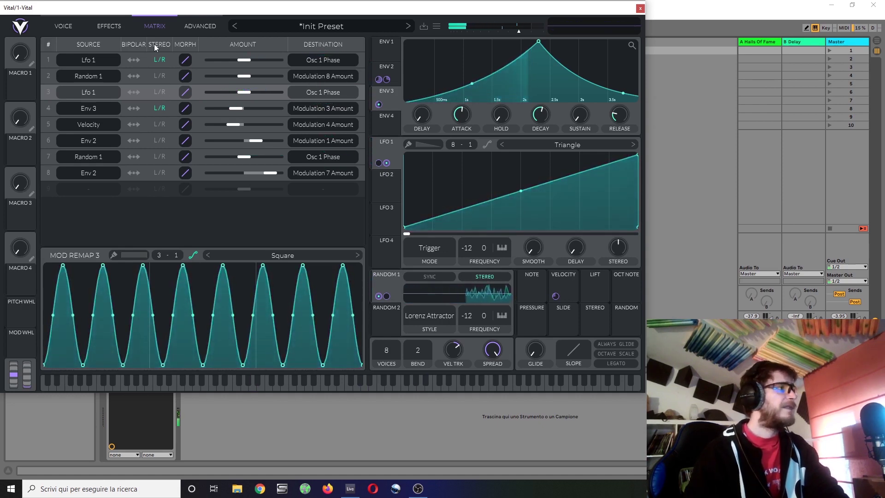
Step: Try the Stereo source as a modulator of oscillator 1's pan, remove it, and assign Random 1 to the pan instead
click(69, 27)
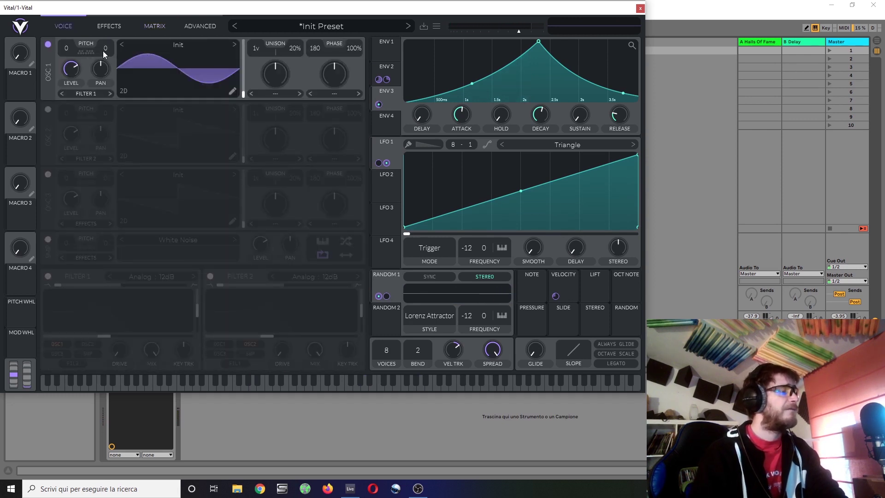
scroll(106, 51, up, 2)
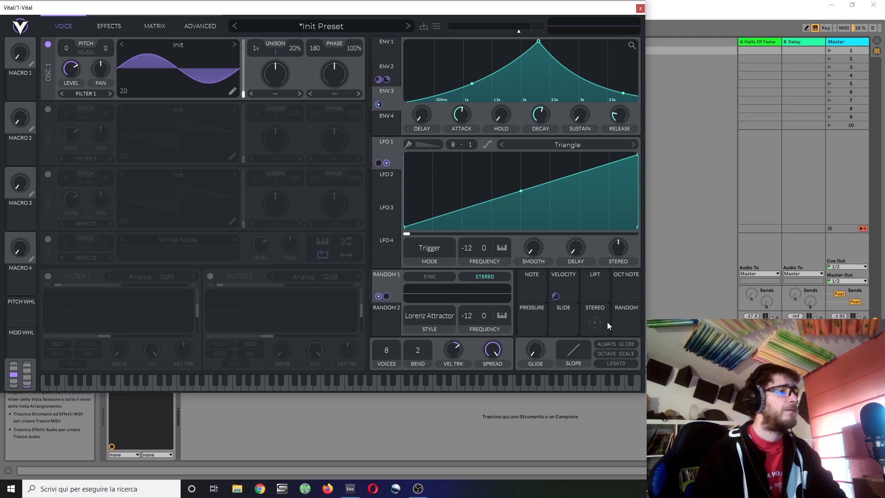
drag(594, 321, 105, 60)
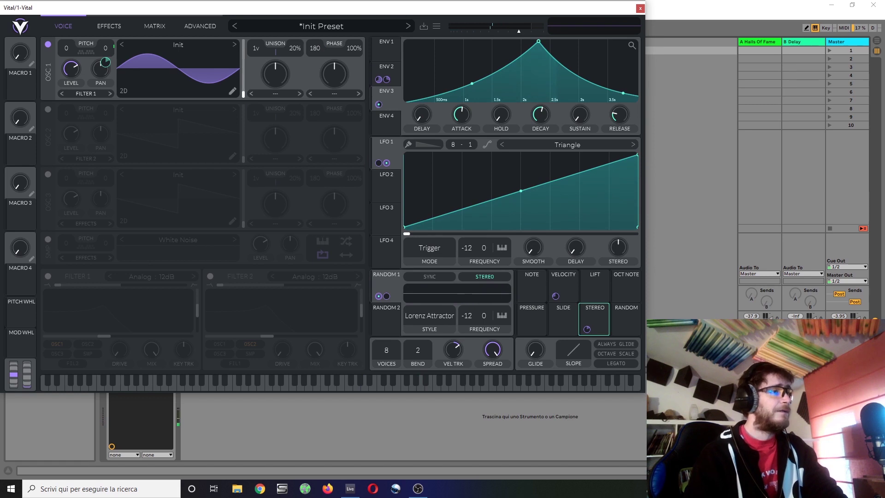
right_click(587, 330)
click(560, 319)
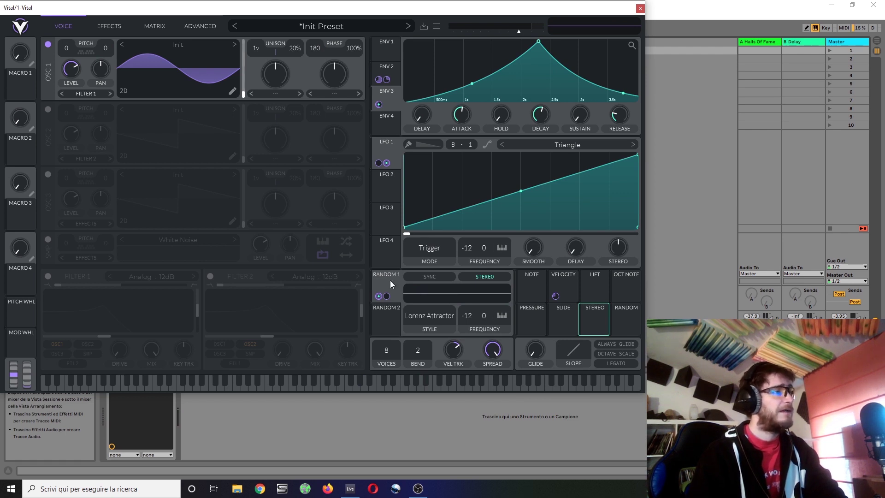
drag(390, 280, 107, 48)
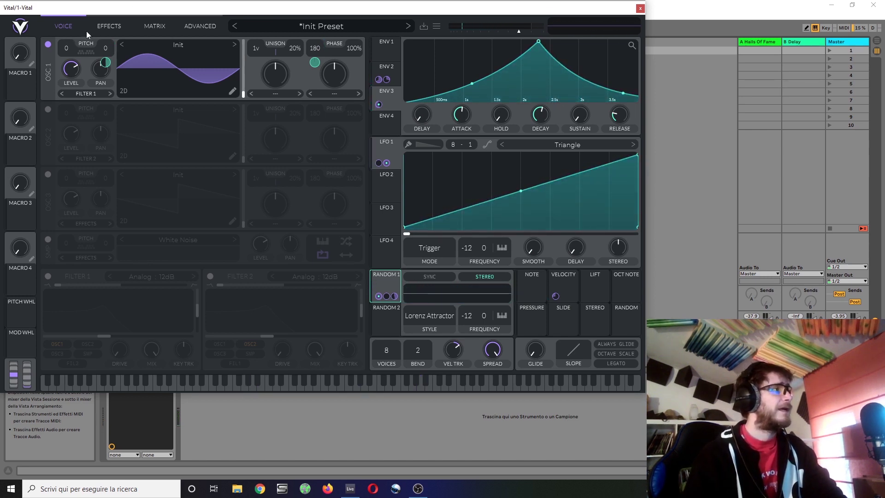
Step: Enable the Reverb and Delay effects for the patch
click(110, 26)
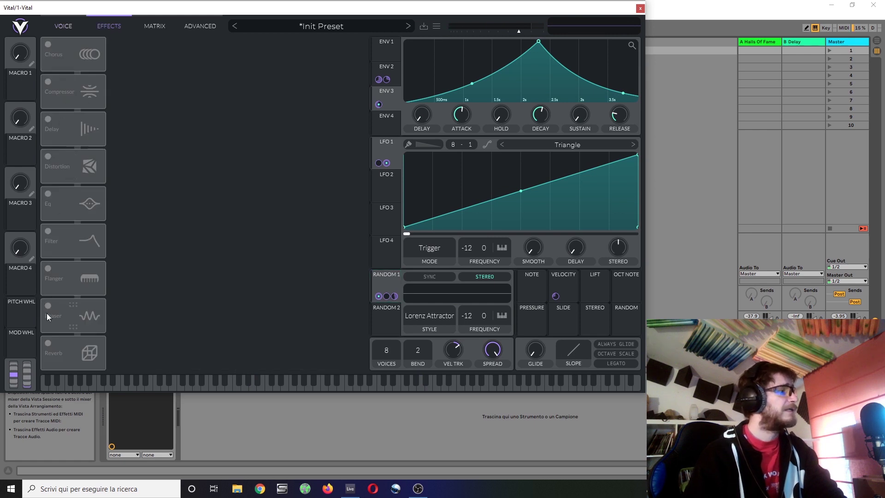
click(46, 348)
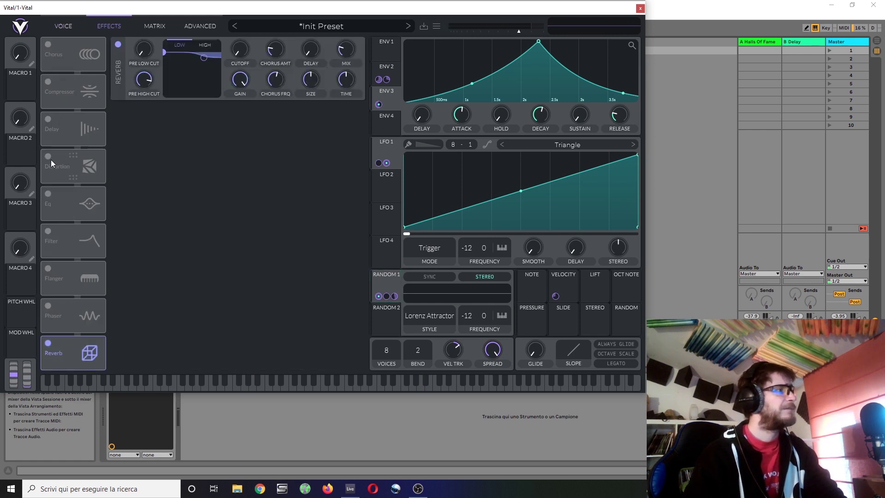
click(47, 119)
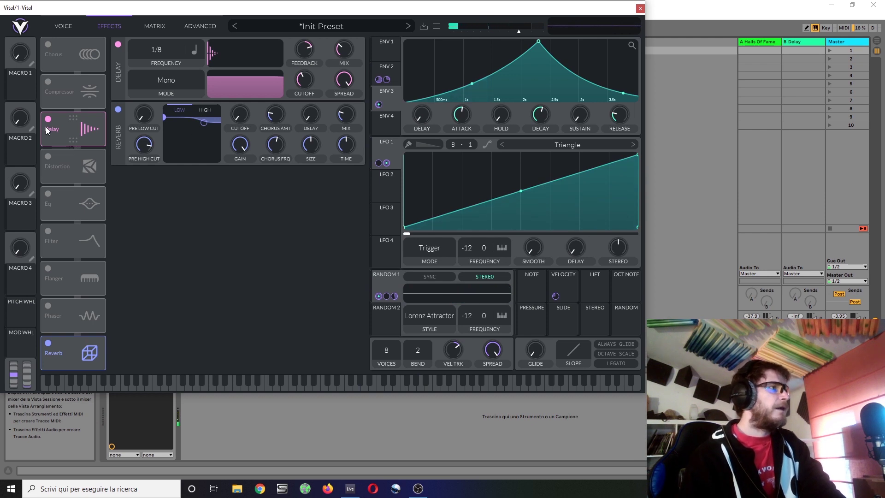
Step: Save the patch as a preset named GlassyFMtexture with the Experiment style
click(421, 27)
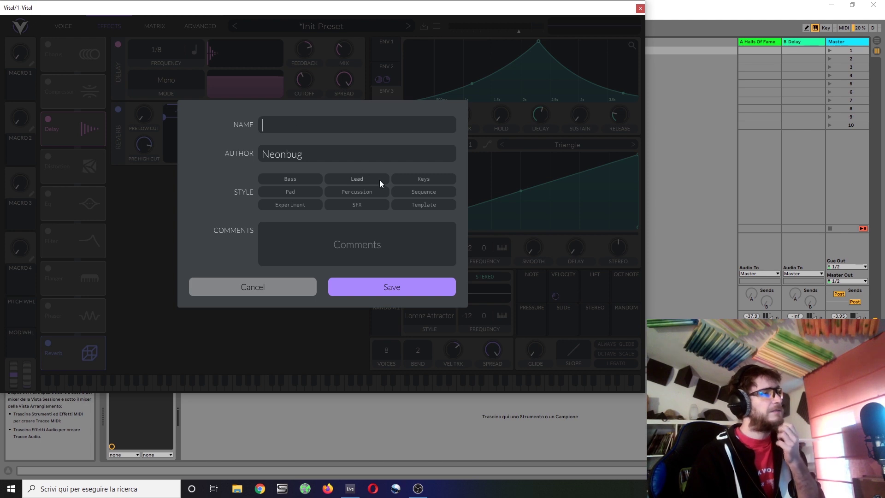
click(291, 210)
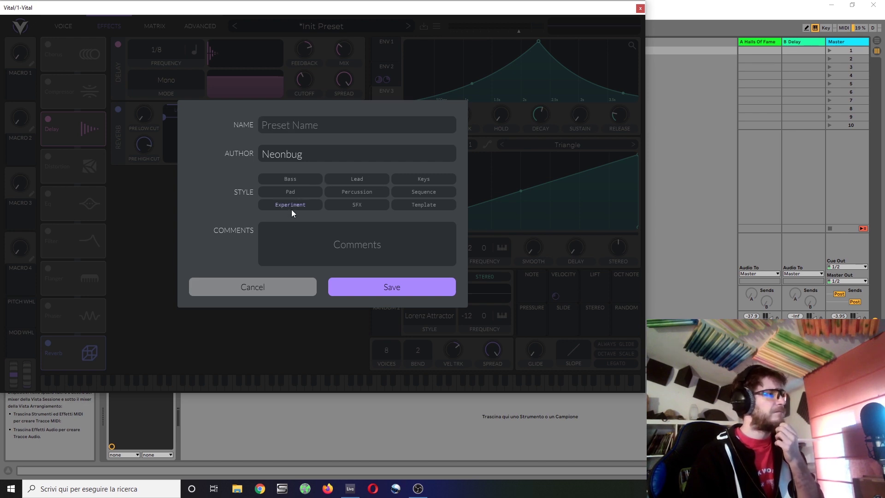
click(296, 127)
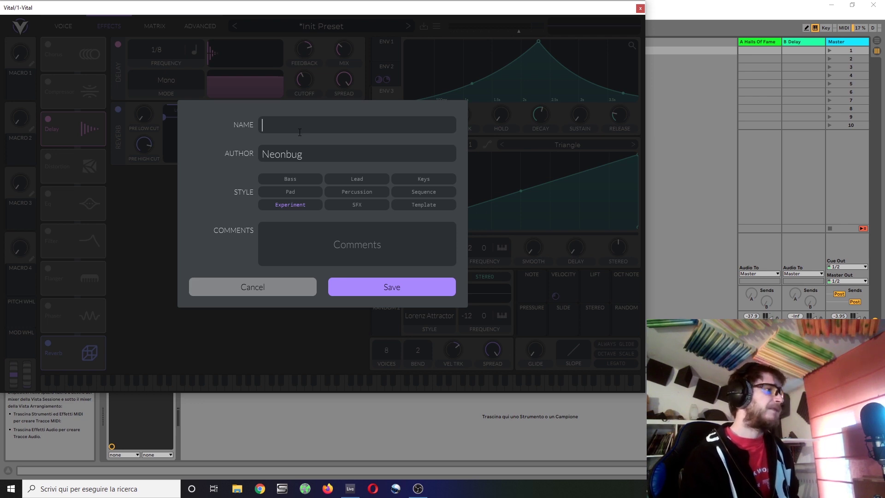
text(Glassy)
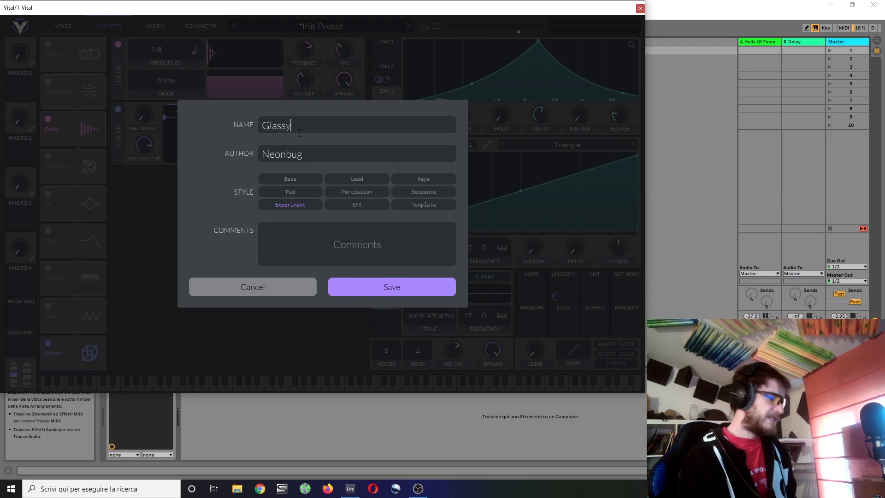
text(FMtexture)
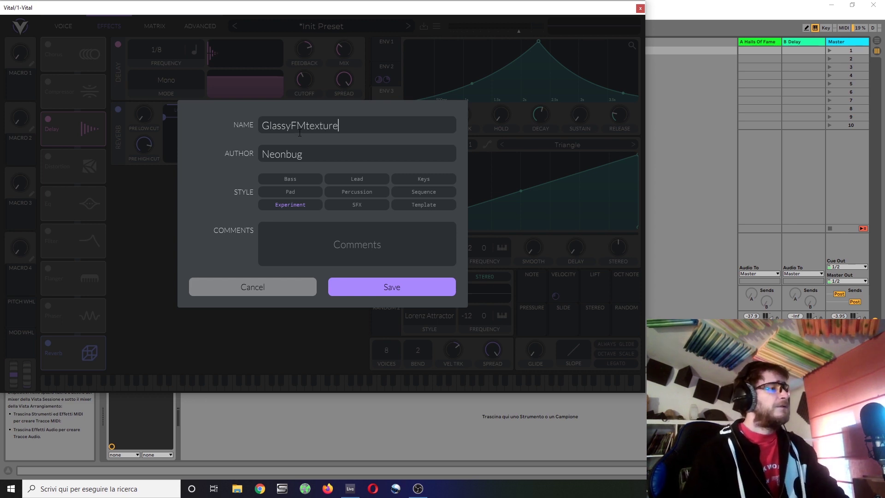
click(407, 292)
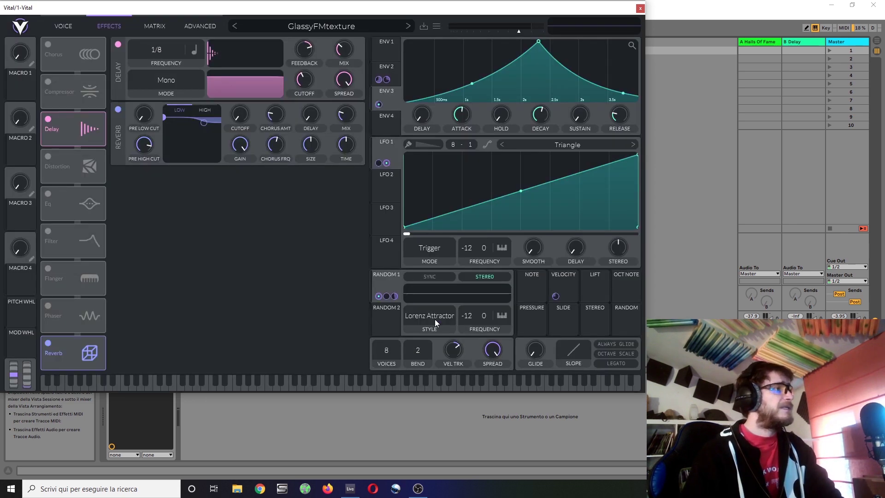
Step: Load the user preset Bubbles From The Bog and show its oscillators and filters
click(60, 26)
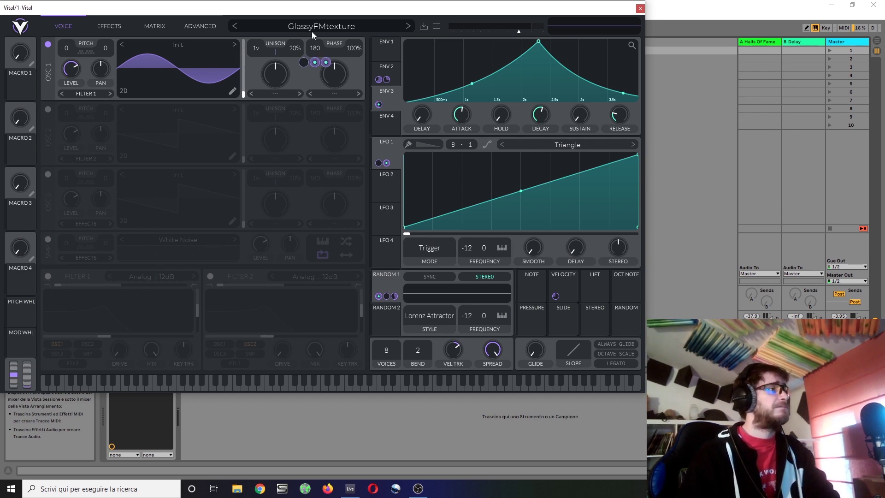
click(327, 27)
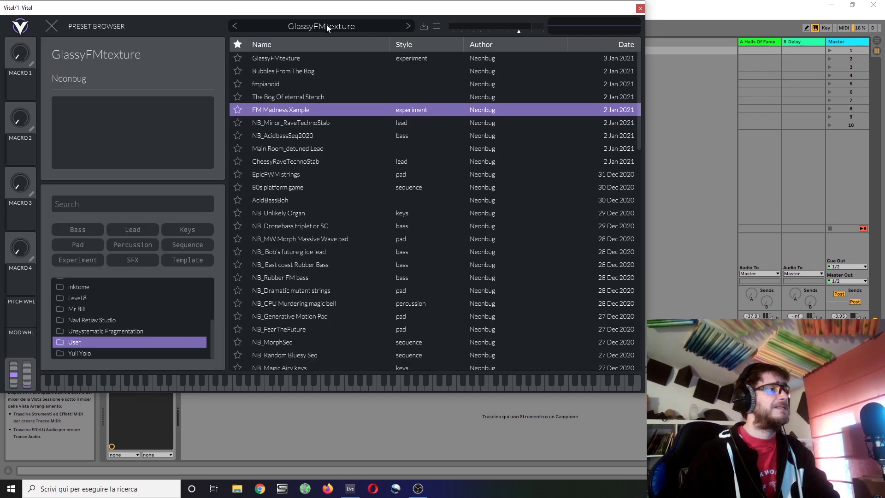
click(313, 70)
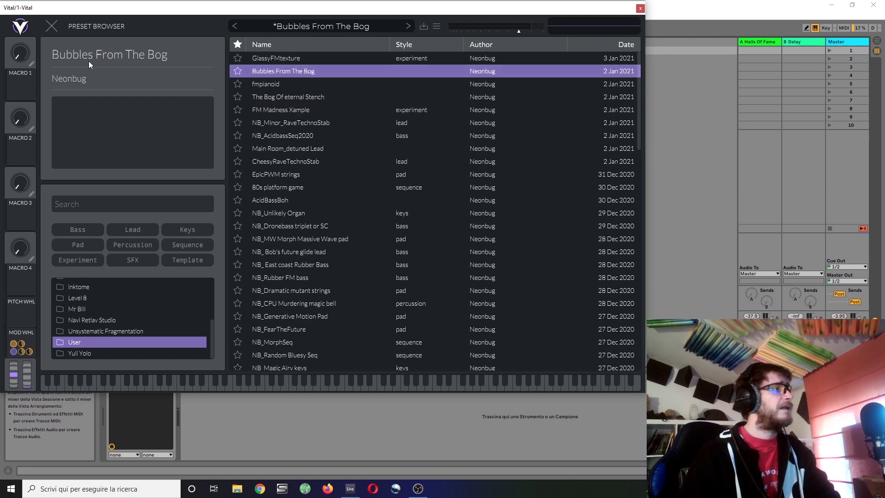
click(52, 27)
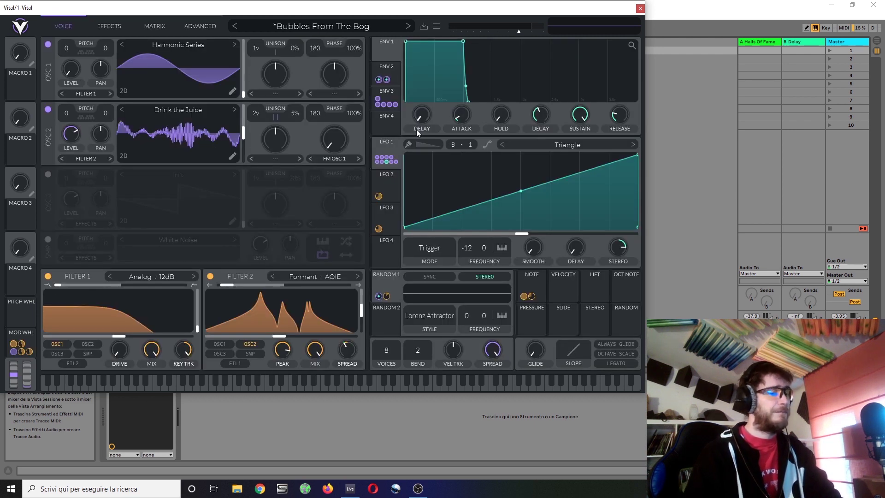